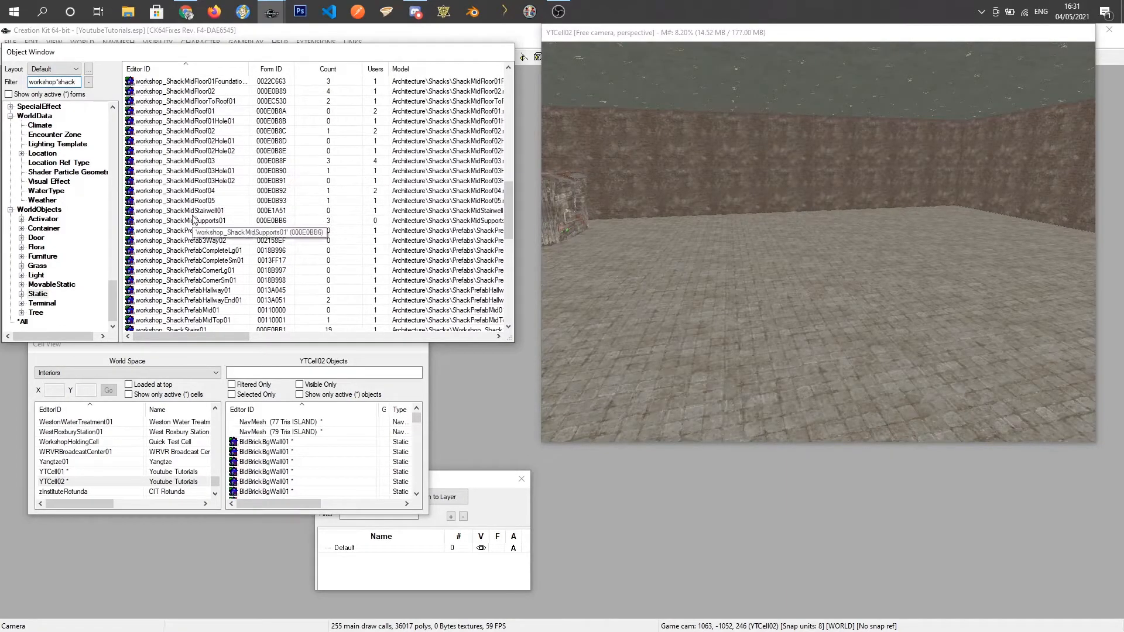
Place the workshop_ShackMidFloorToRoof01 static on the open floor of the YTCell02 cell
scroll(201, 210, "up", 2)
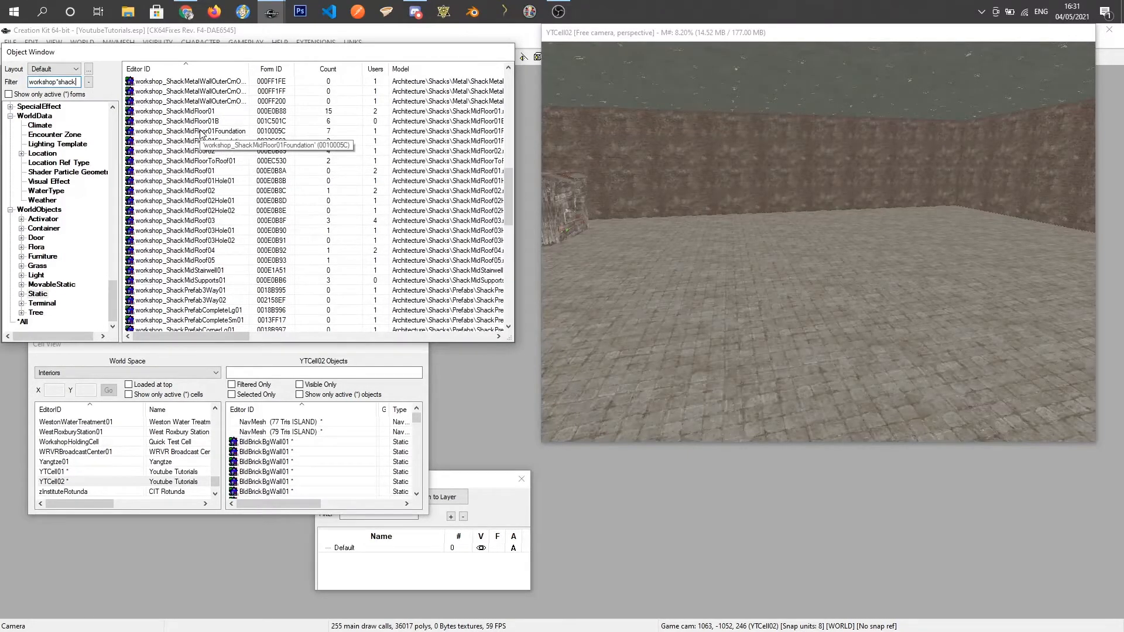
left_click_drag(205, 161, 805, 269)
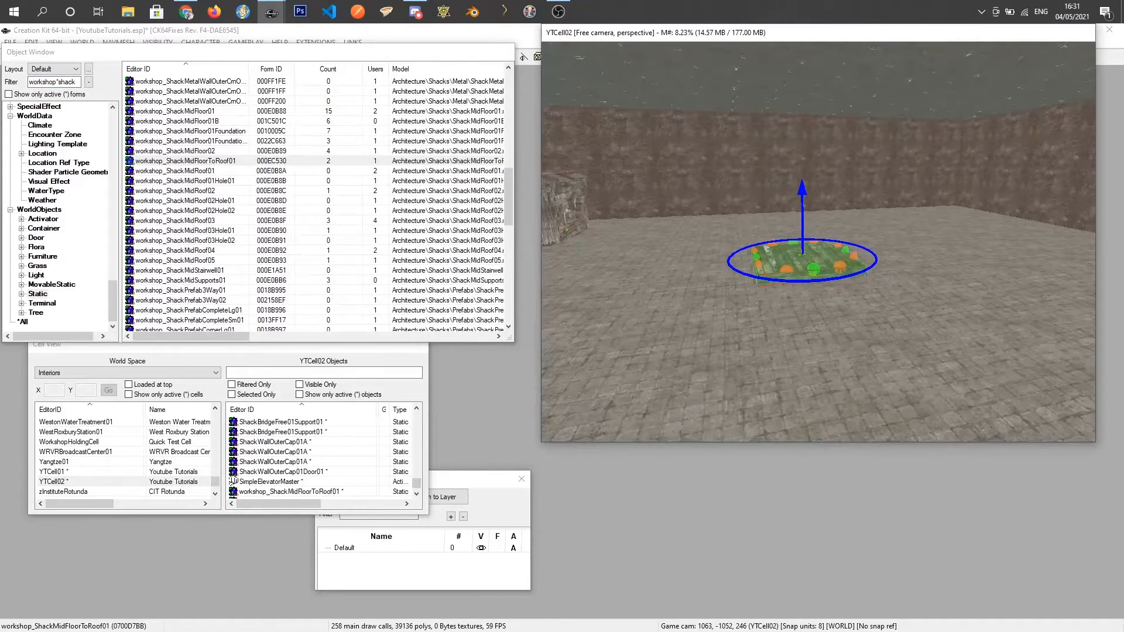
scroll(809, 274, "up", 3)
scroll(793, 294, "up", 2)
middle_click_drag(793, 294, 750, 293, "shift")
Filter the activators by "button" and place a RedR_ButtonBox above the wooden floor platform
left_click(63, 84)
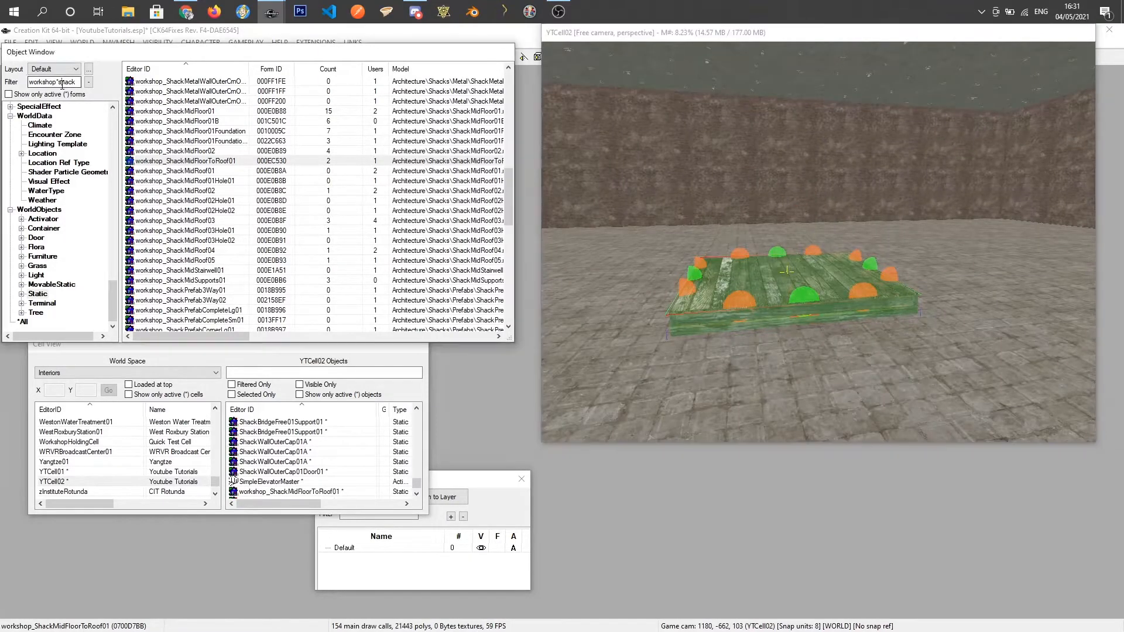
double_click(62, 84)
type("button")
left_click(42, 220)
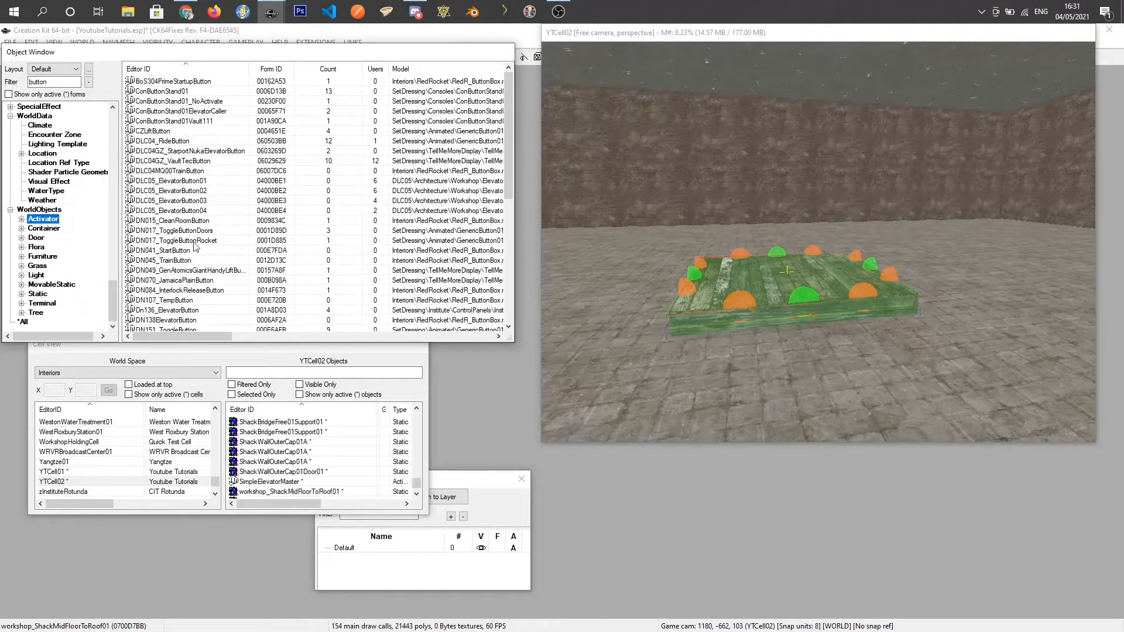
scroll(196, 248, "down", 2)
scroll(206, 291, "down", 6)
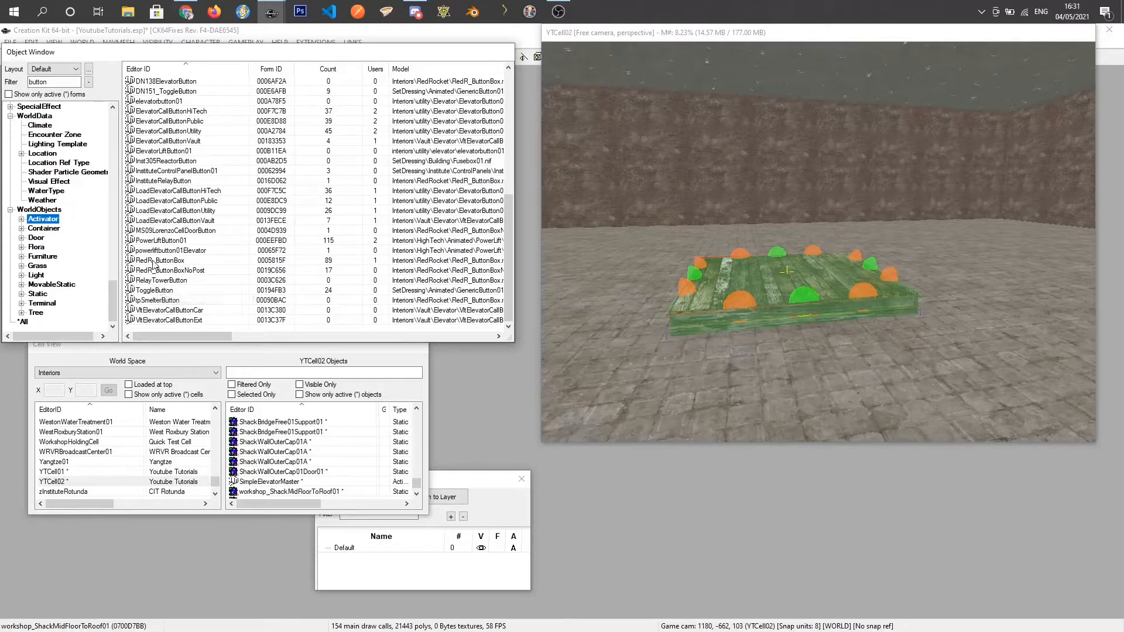
left_click_drag(679, 288, 757, 287)
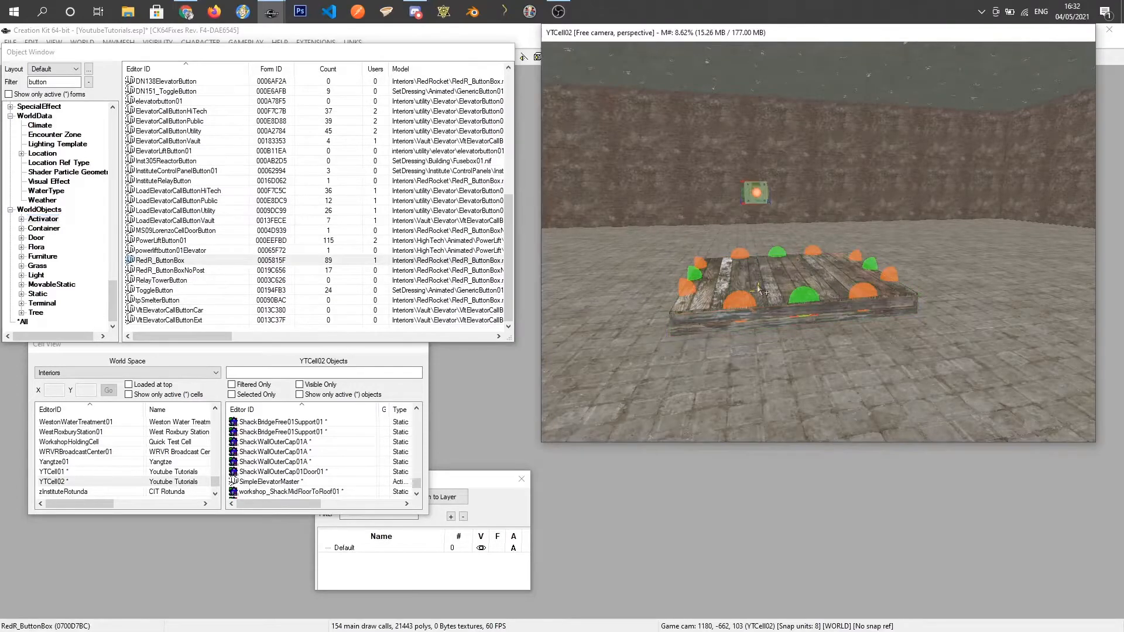
Move the button box over to the edge of the wooden floor platform
key("shift")
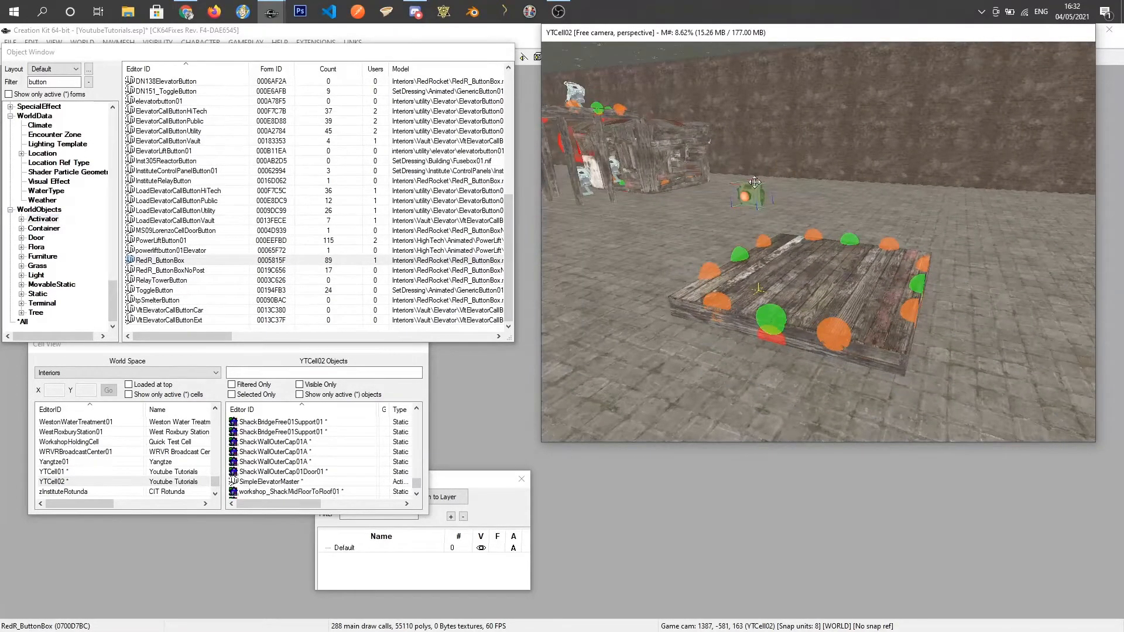
left_click_drag(749, 201, 878, 180)
key("shift")
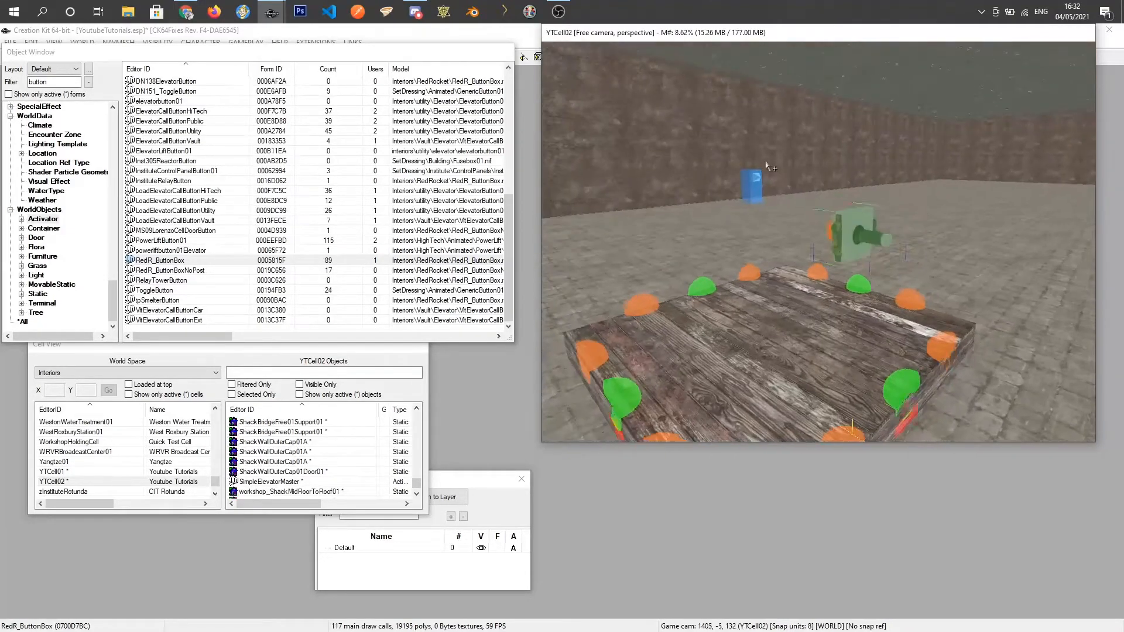
key("shift")
scroll(761, 261, "down", 3)
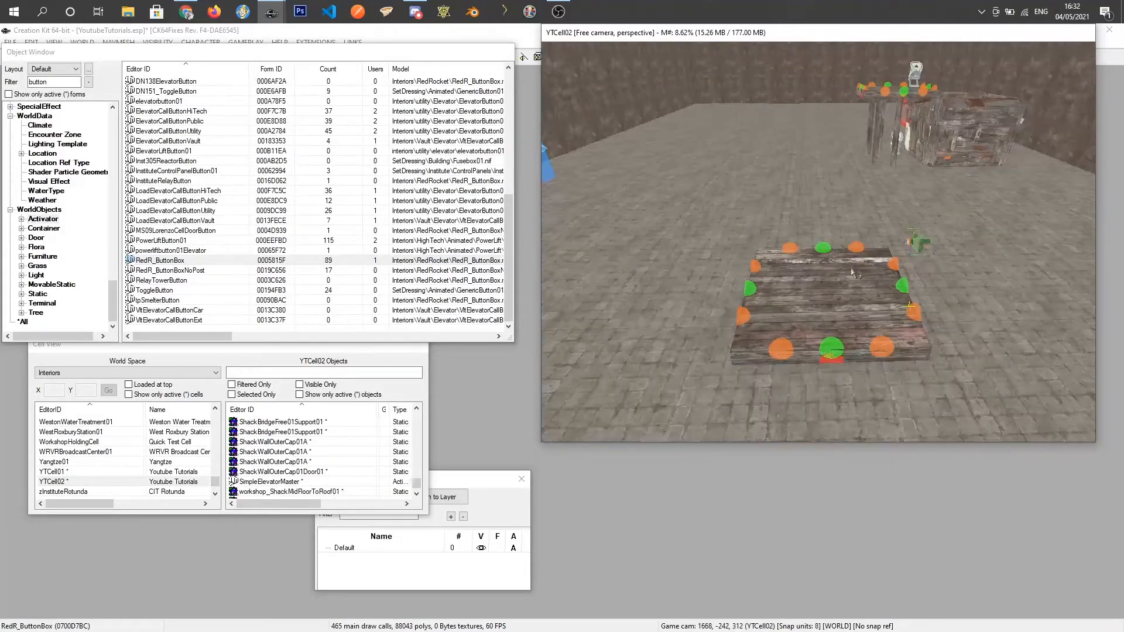
key("shift")
Filter the statics by "workshop*shack" and place workshop_ShackWallFlat01 upright along the platform edge behind the button box
left_click_drag(61, 82, 1, 82)
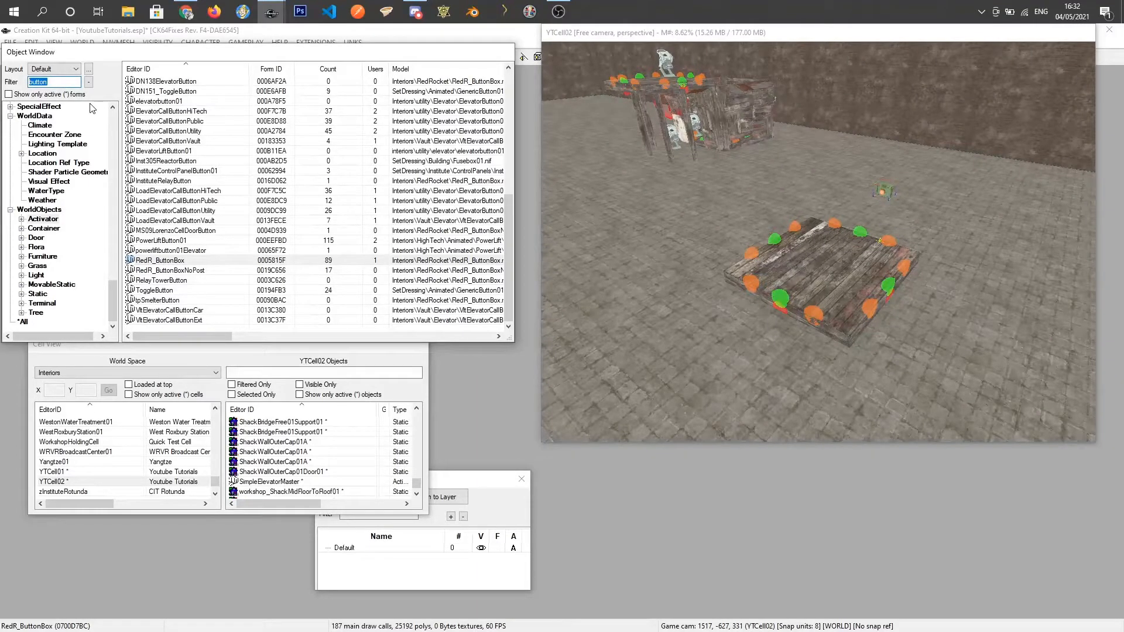
type("workshop*shack")
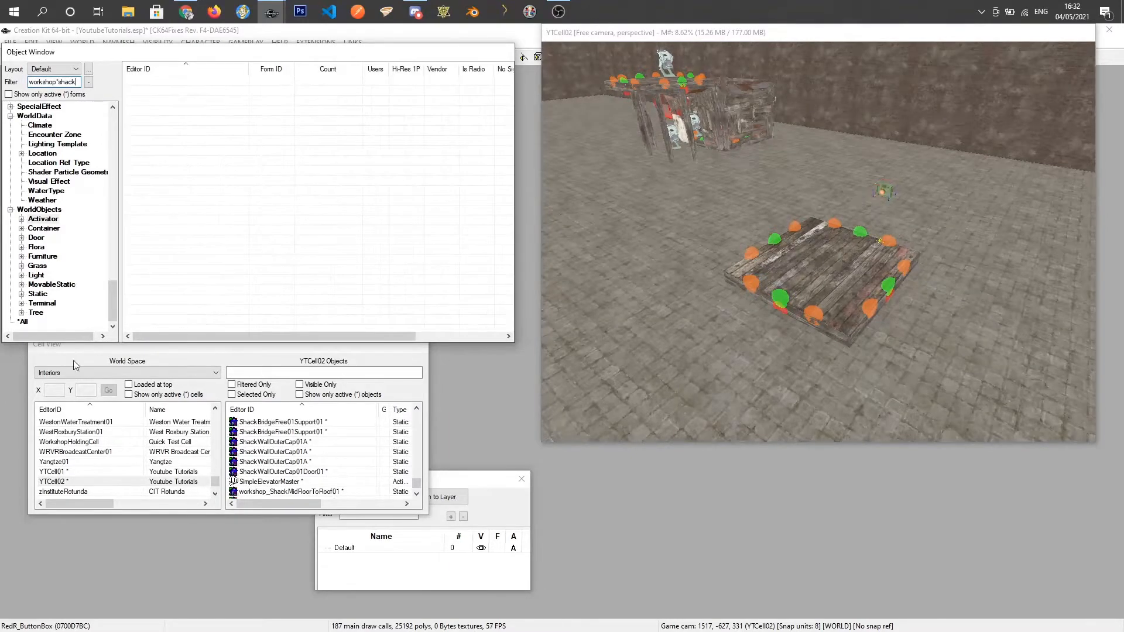
left_click(37, 295)
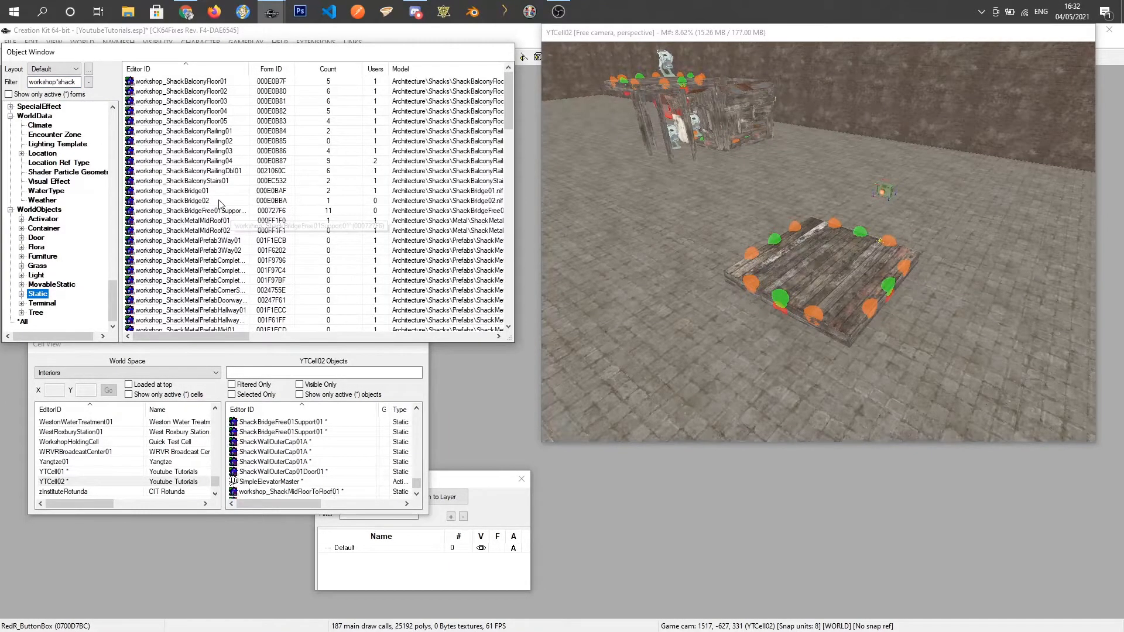
scroll(199, 287, "down", 8)
scroll(199, 287, "down", 9)
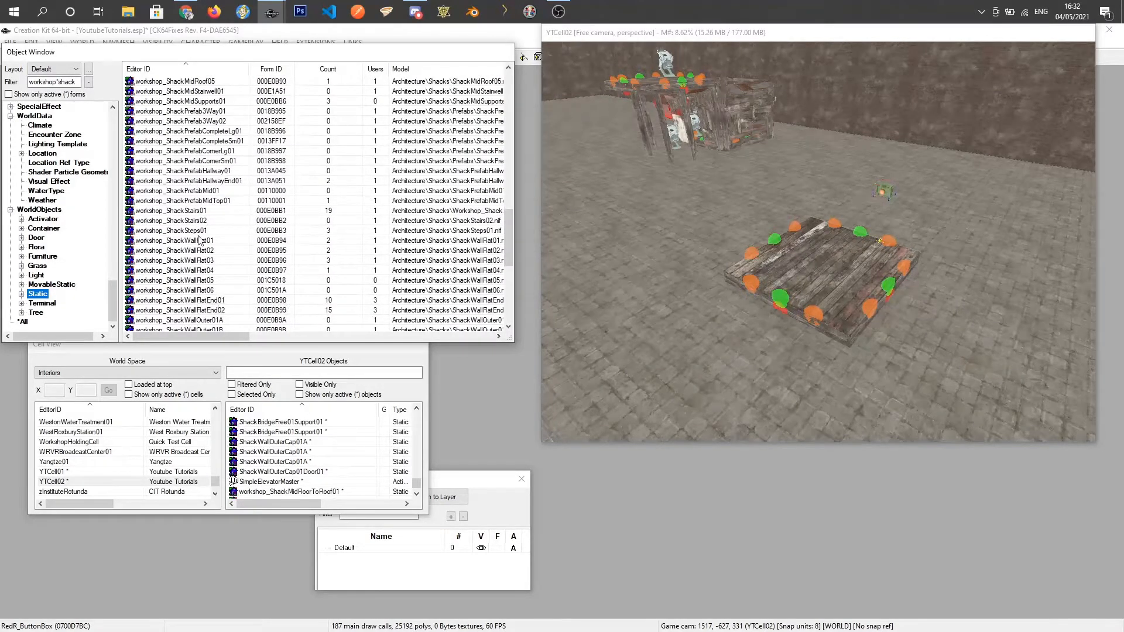
left_click_drag(199, 241, 883, 191)
mouse_move(883, 191)
middle_mouse_down("shift")
mouse_move(749, 183)
mouse_move(904, 182)
mouse_move(883, 188)
middle_mouse_up("shift")
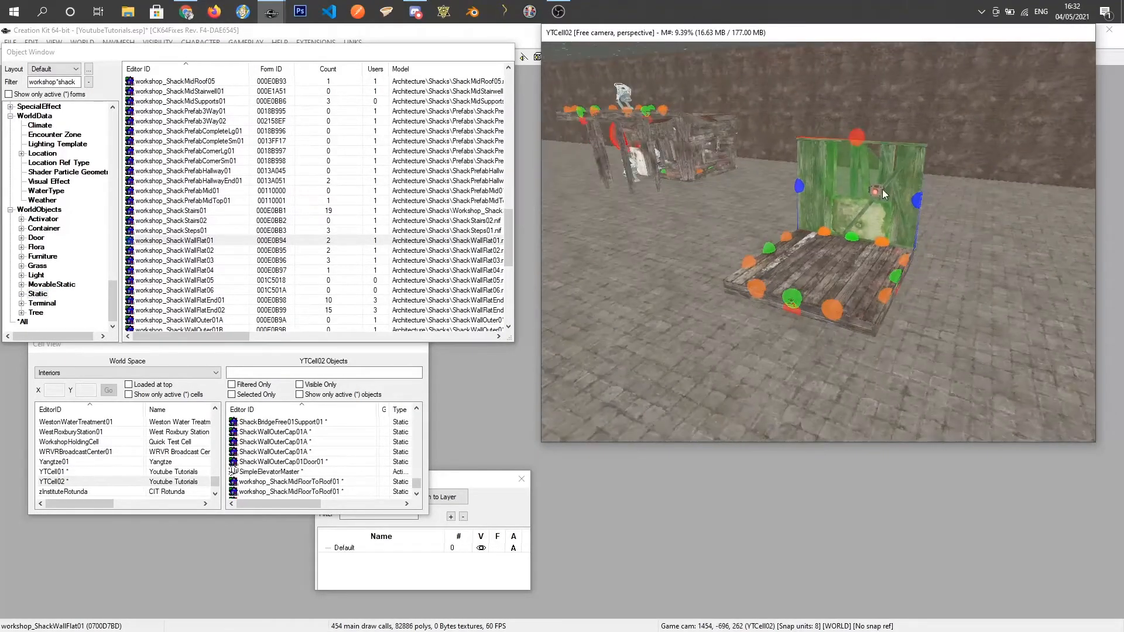
Position the button box against the inner face of the shack wall
left_click(877, 192)
mouse_move(902, 191)
middle_mouse_down("shift")
mouse_move(879, 184)
mouse_move(883, 193)
middle_mouse_up("shift")
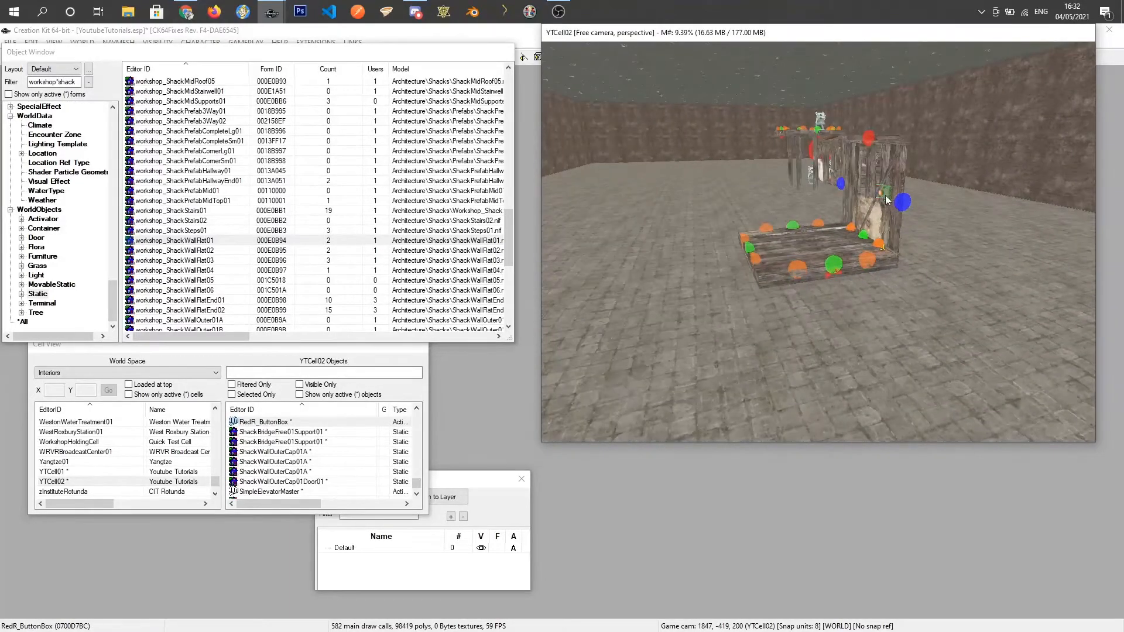
scroll(802, 256, "up", 10)
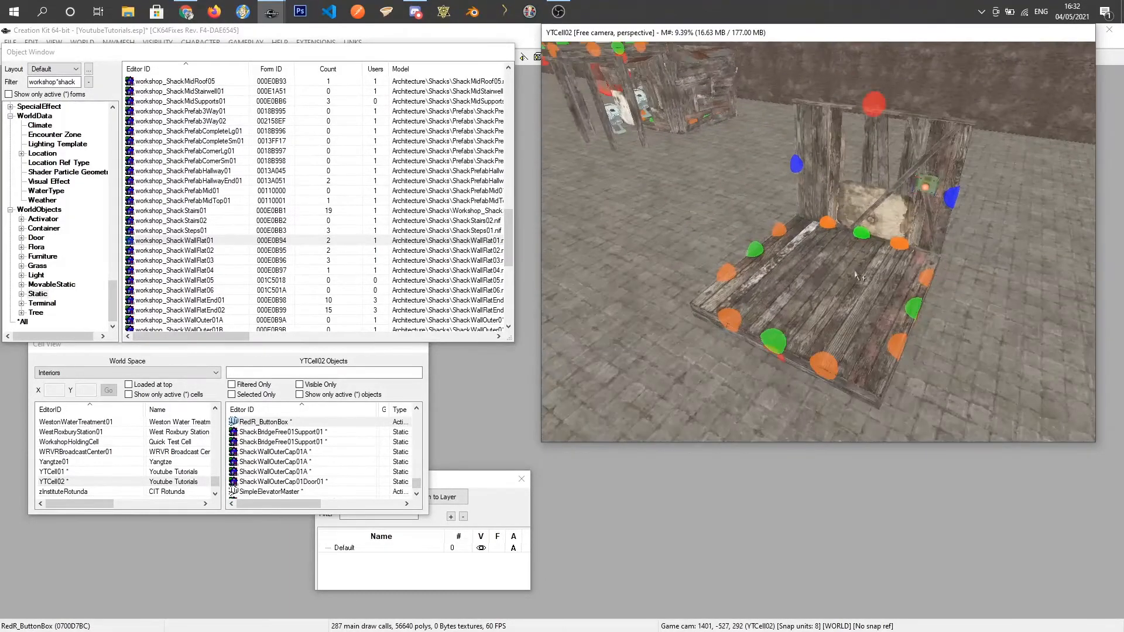
mouse_move(800, 251)
middle_mouse_down("shift")
mouse_move(785, 254)
mouse_move(843, 252)
mouse_move(803, 236)
middle_mouse_up("shift")
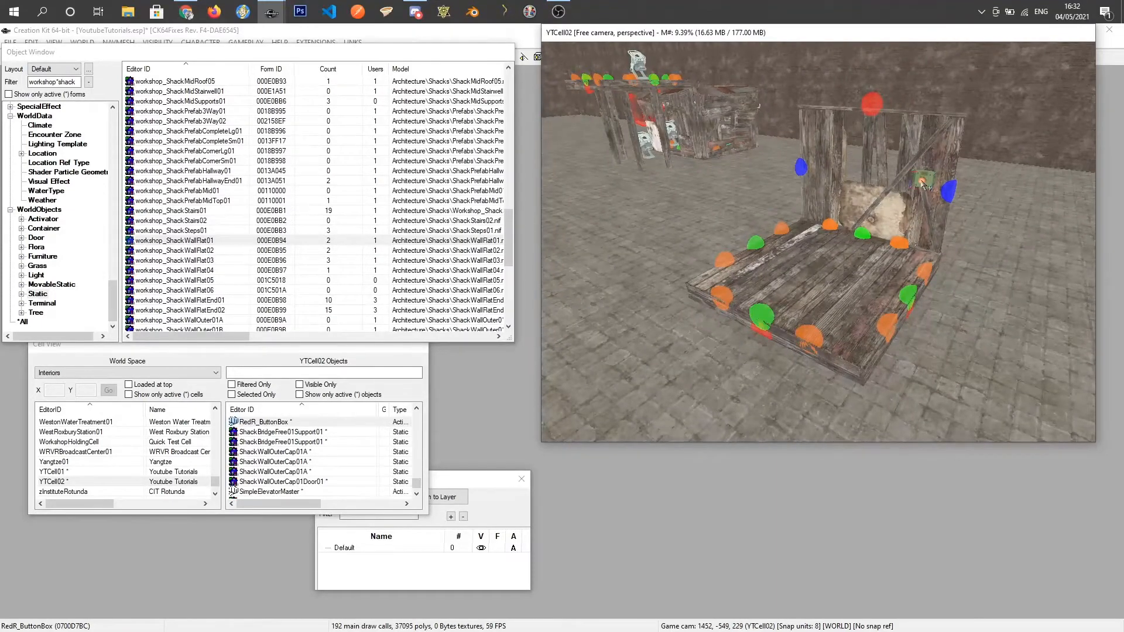
left_click(837, 322)
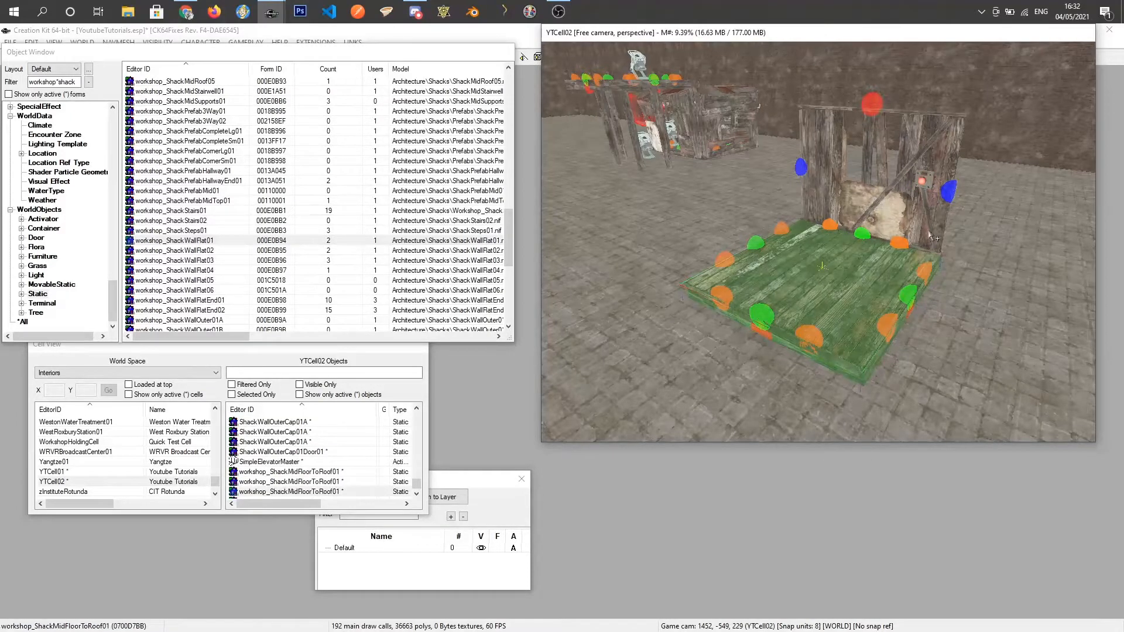
left_click(932, 206)
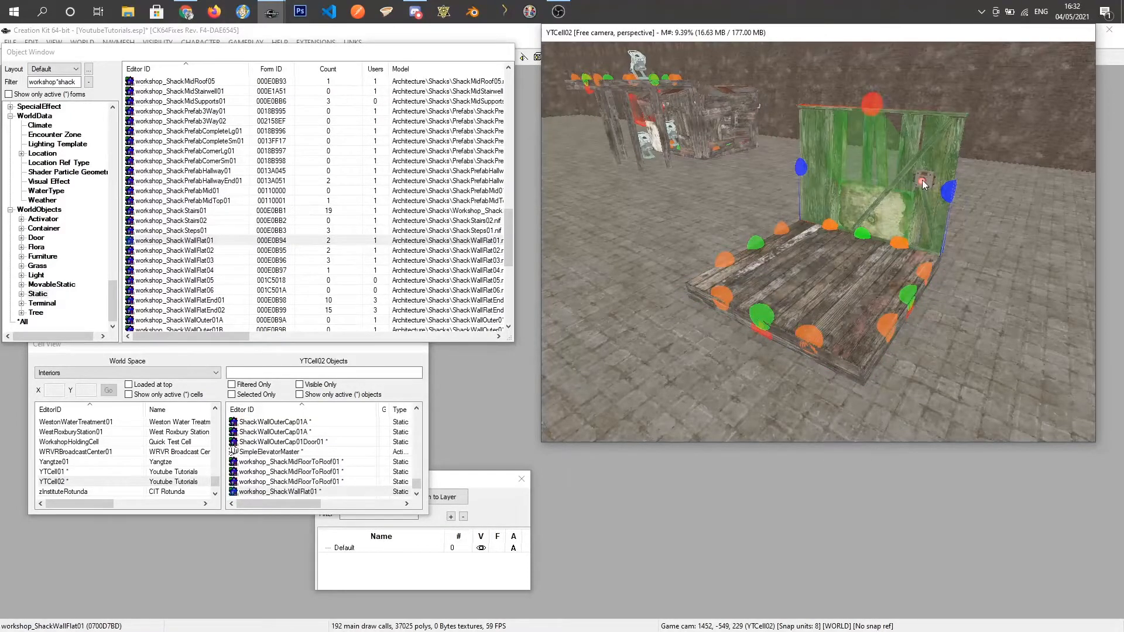
scroll(927, 204, "up", 2)
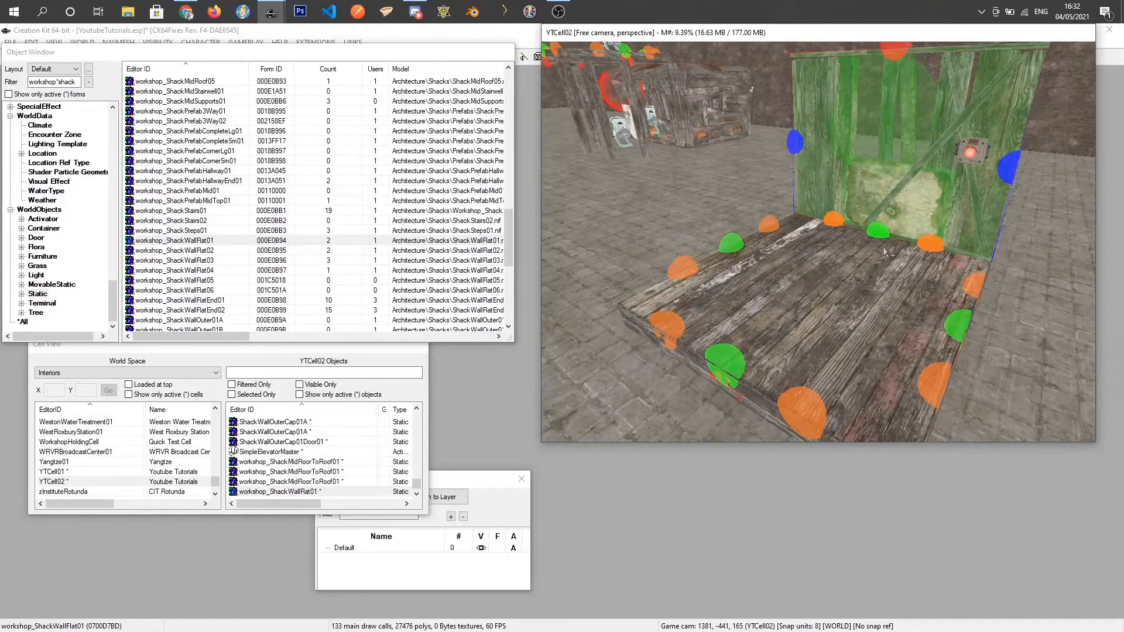
scroll(967, 153, "down", 2)
Filter the activators by "platformhe" and place platformhelperfree01 on top of the wooden floor platform
left_click(55, 81)
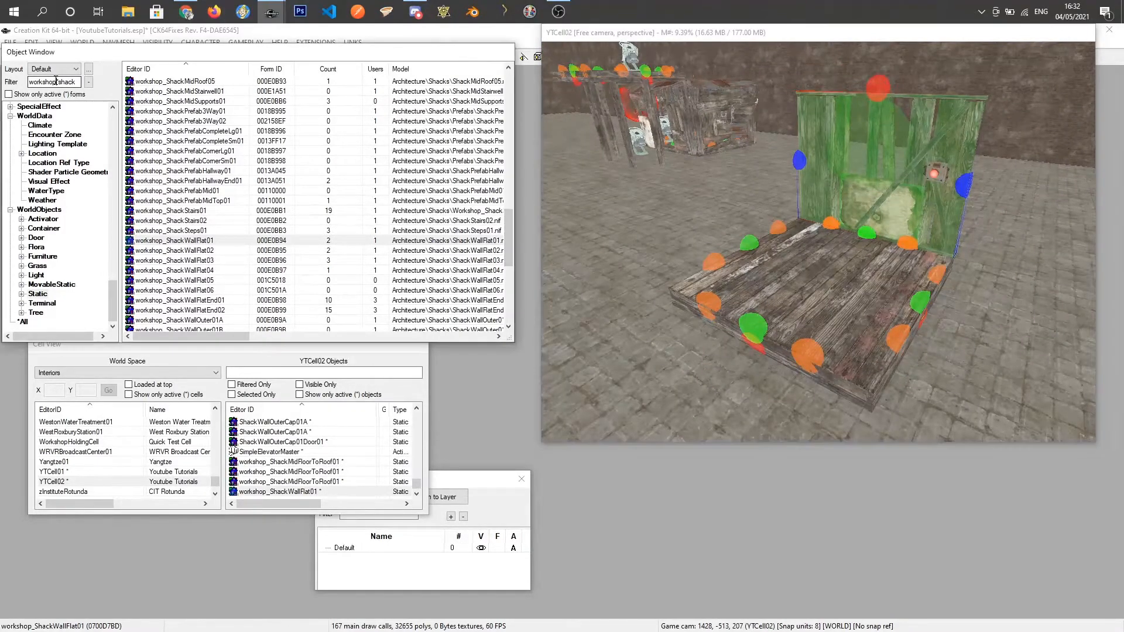
double_click(56, 81)
type("platformhe")
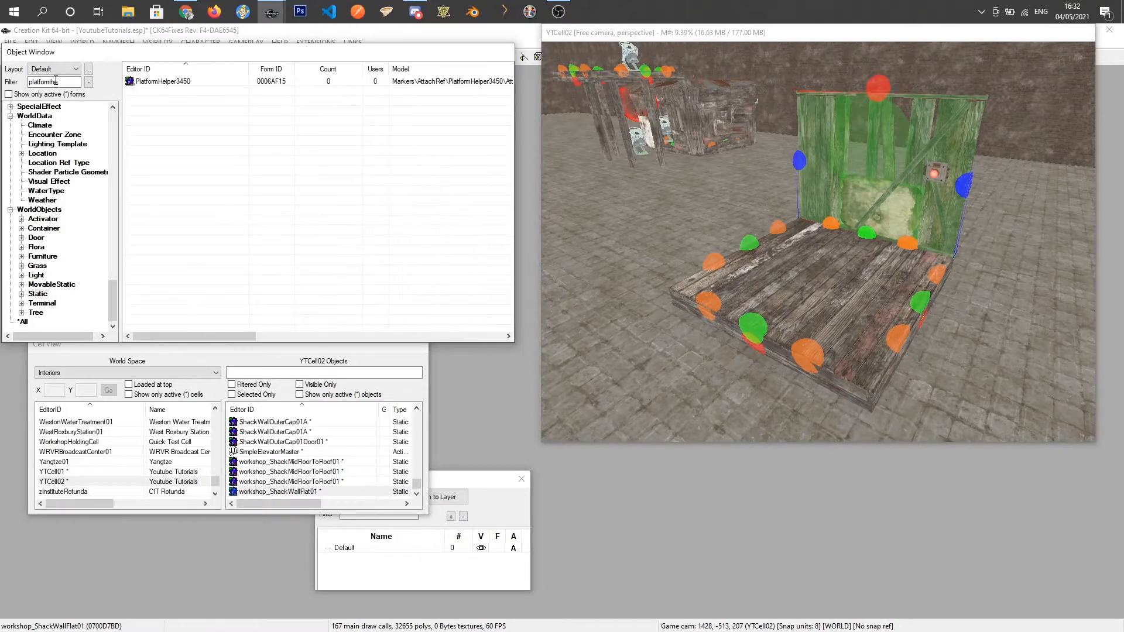
left_click(41, 219)
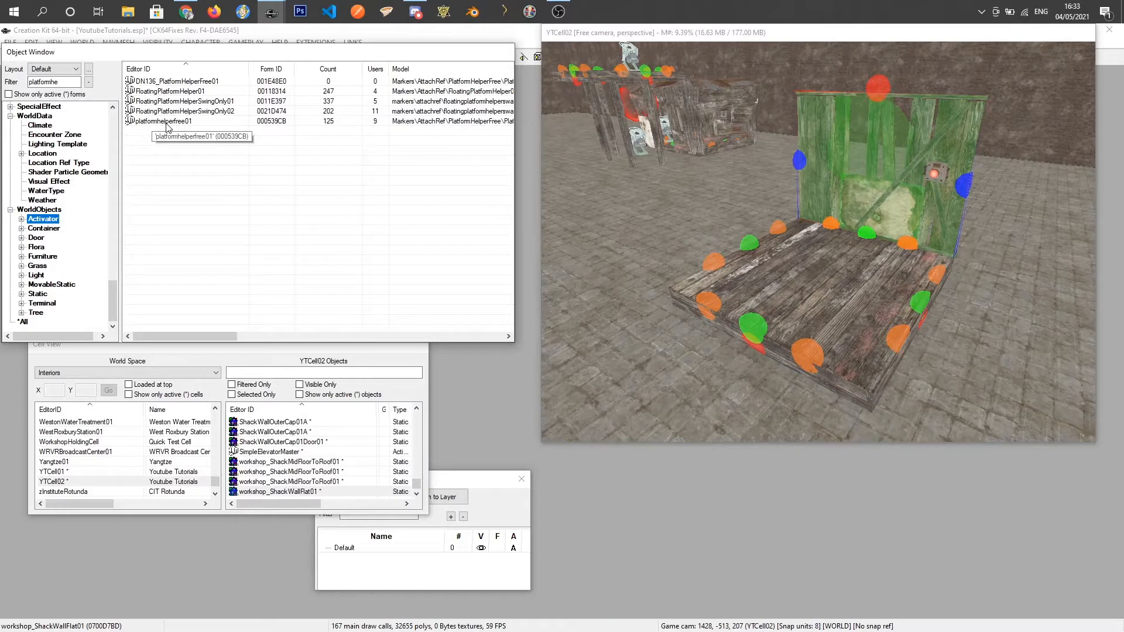
left_click_drag(166, 121, 608, 196)
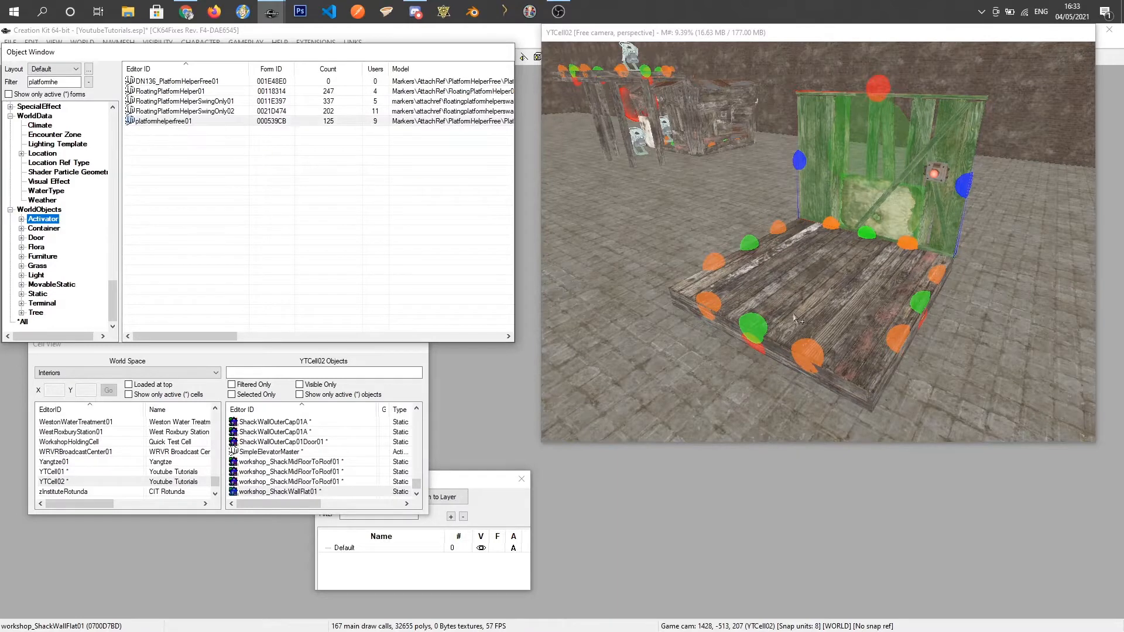
left_click_drag(794, 318, 826, 296)
Examine the platform helper's vertical line from its base on the floor platform up to its upper end
scroll(869, 232, "down", 10)
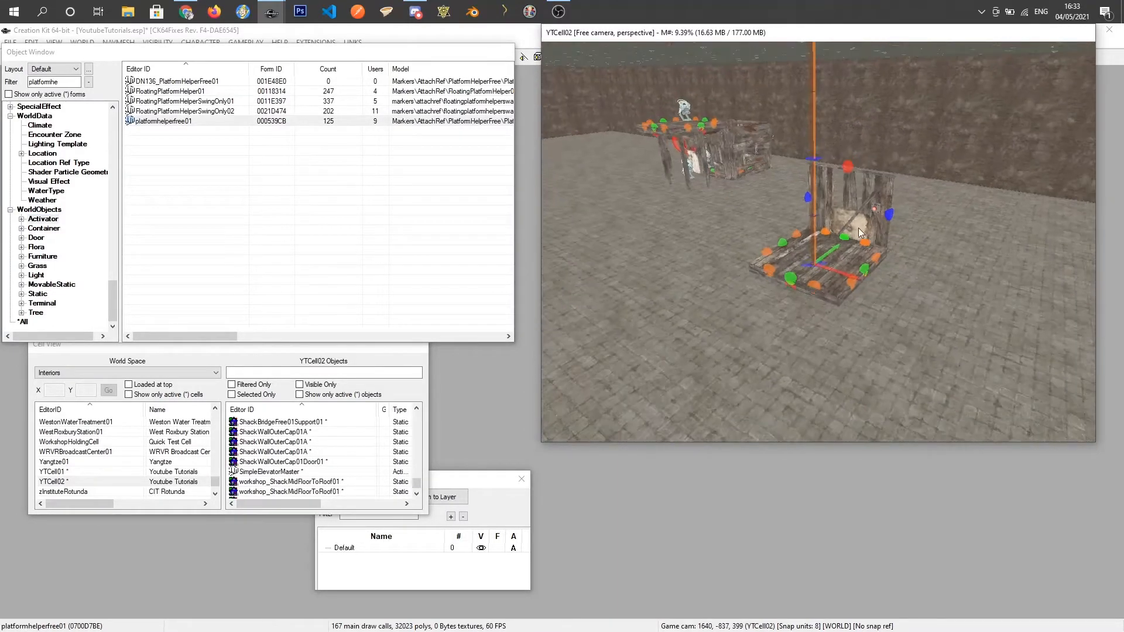
middle_click_drag(863, 194, 859, 234, "shift")
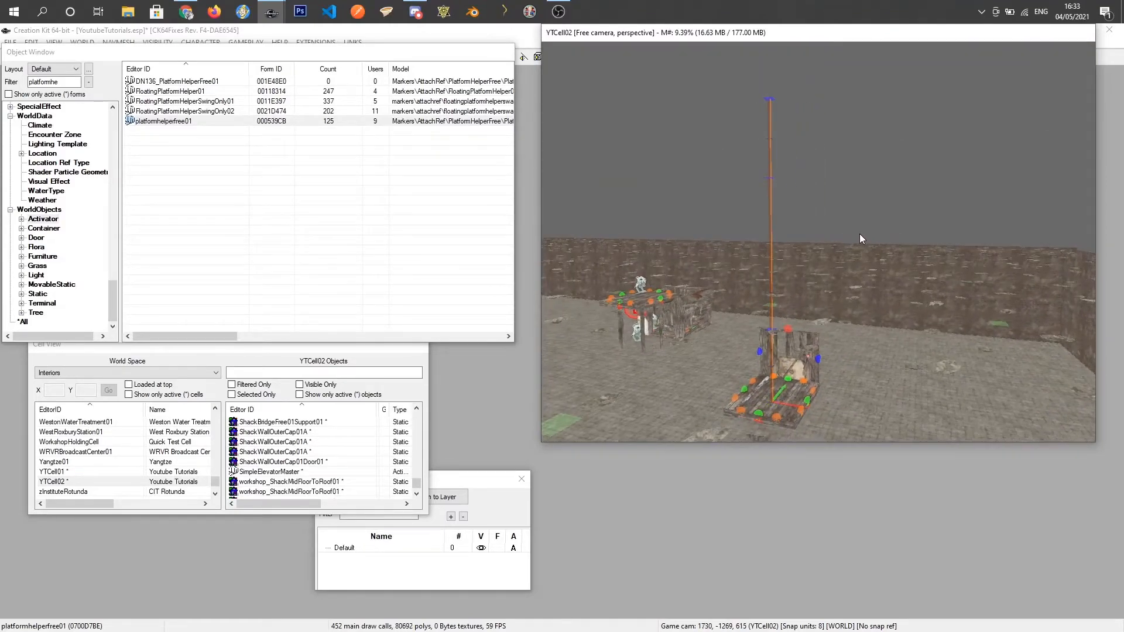
left_click(769, 185)
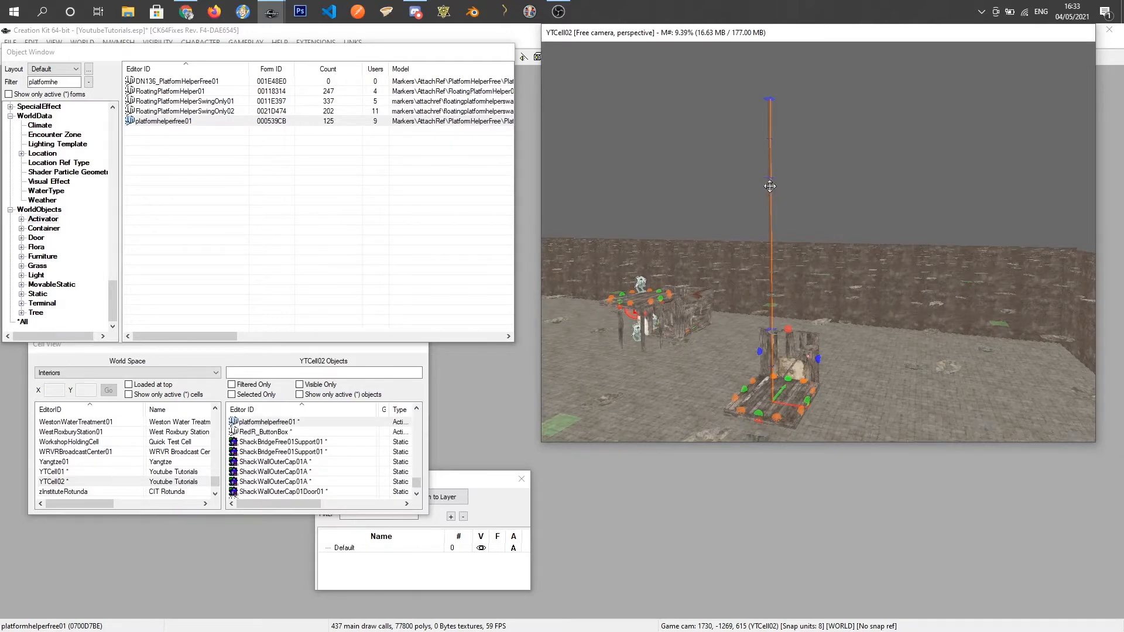
left_click_drag(770, 186, 770, 198)
middle_click_drag(769, 177, 731, 162, "shift")
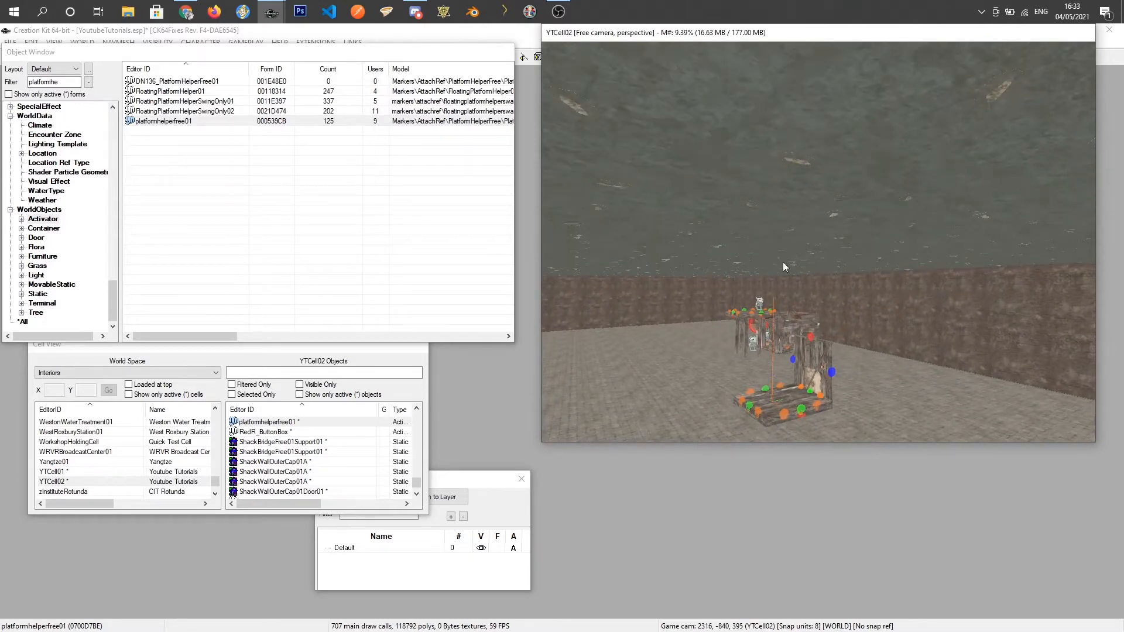
key("d")
left_click(774, 321)
scroll(774, 321, "up", 5)
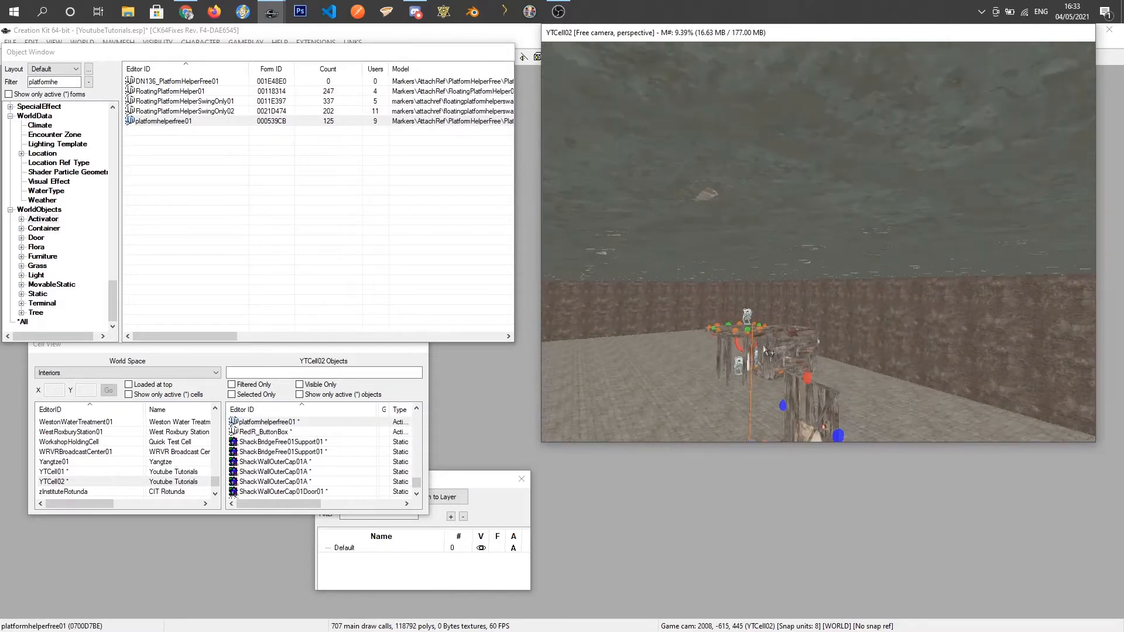
middle_click_drag(774, 350, 1001, 378)
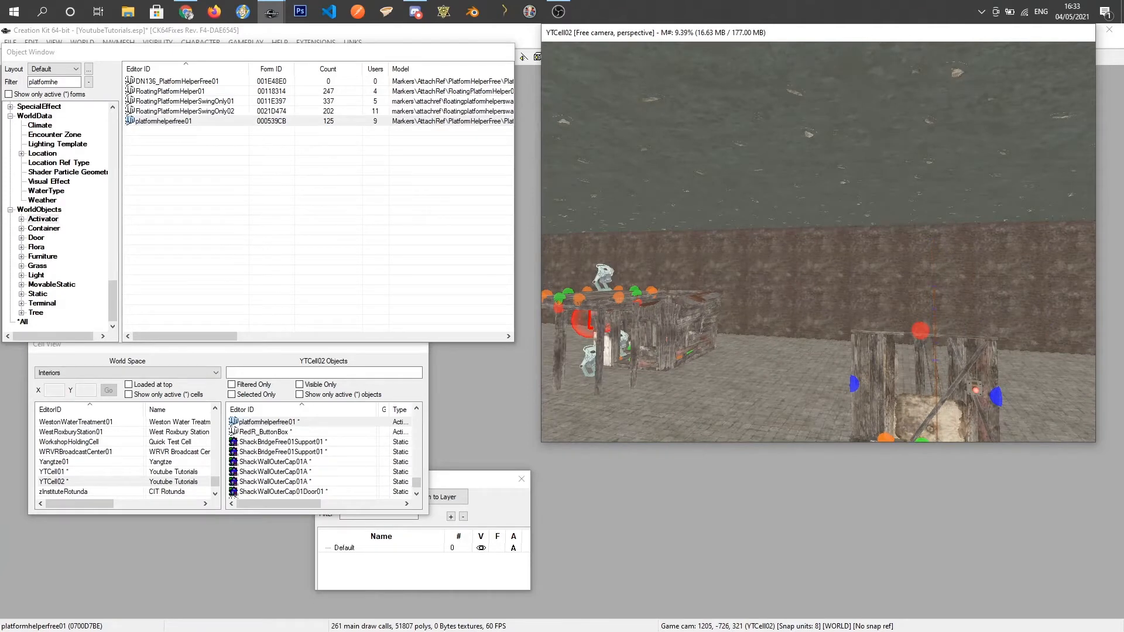
mouse_move(937, 344)
middle_mouse_down("shift")
mouse_move(966, 340)
mouse_move(917, 343)
mouse_move(947, 334)
middle_mouse_up("shift")
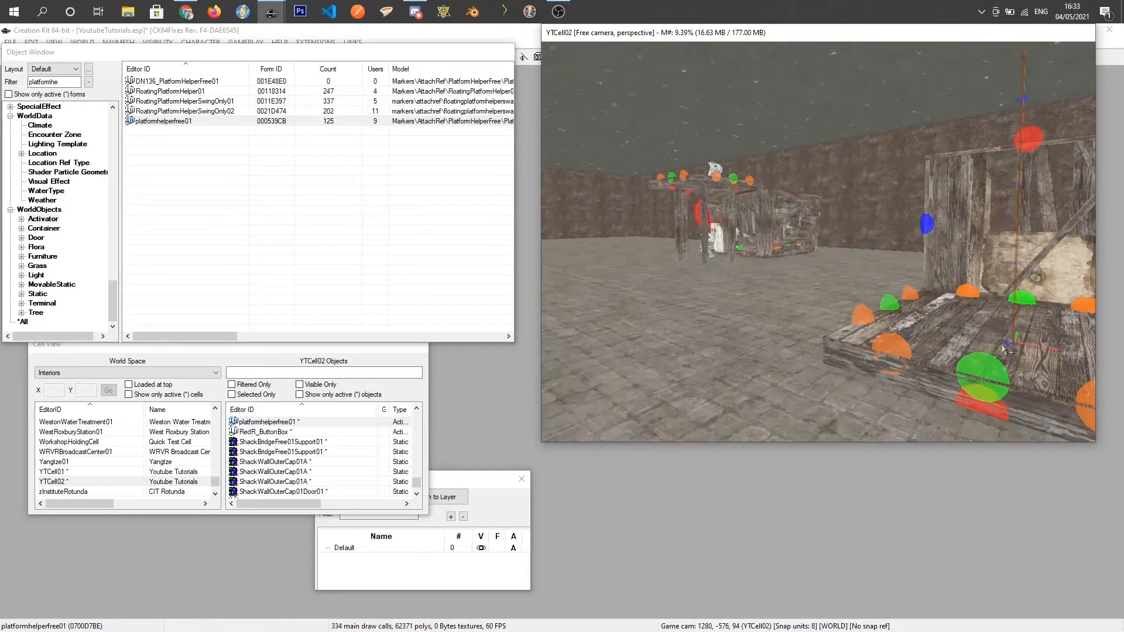
middle_click_drag(1015, 345, 967, 342, "shift")
scroll(993, 375, "down", 3)
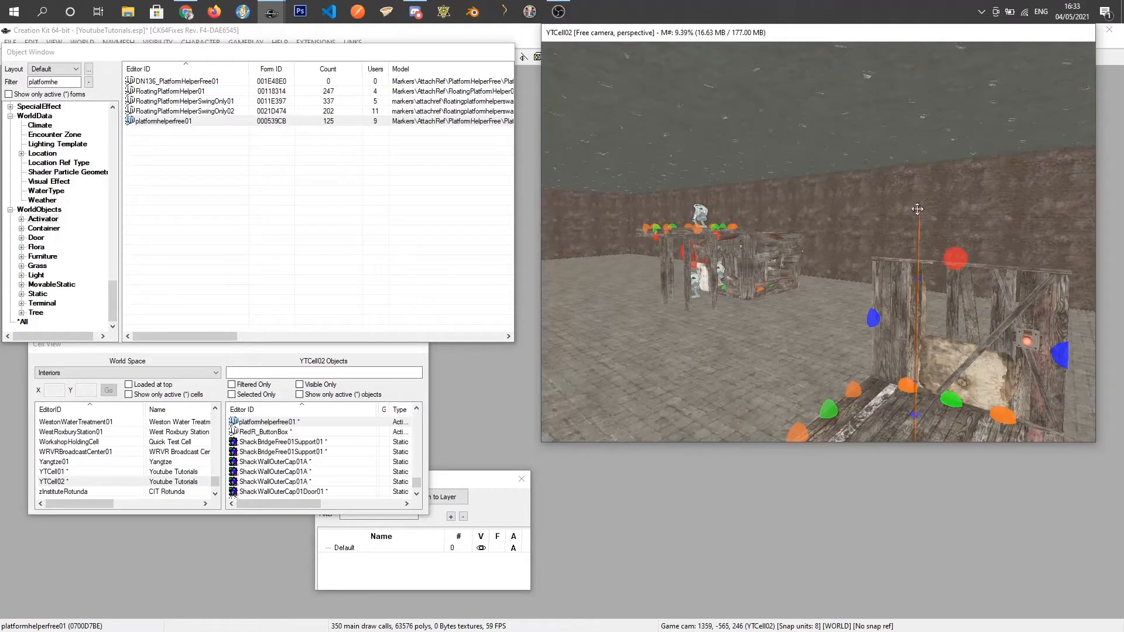
middle_click_drag(928, 213, 922, 232, "shift")
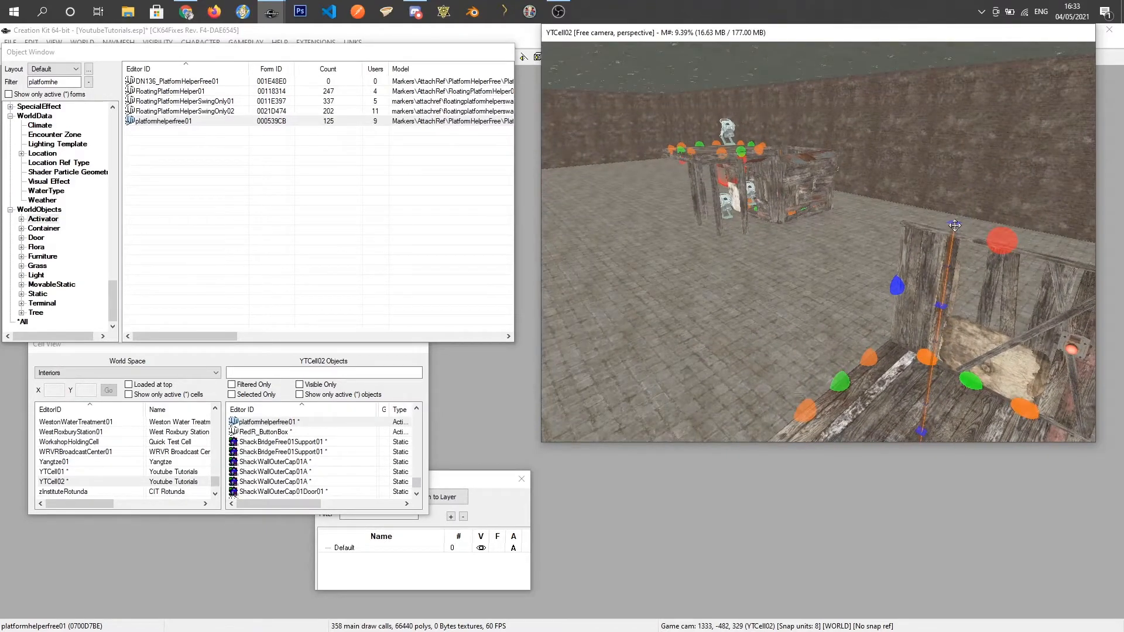
middle_click_drag(967, 296, 845, 367, "shift")
Select the wooden floor platform, the red button box and the shack wall together as one selection
left_click(849, 325)
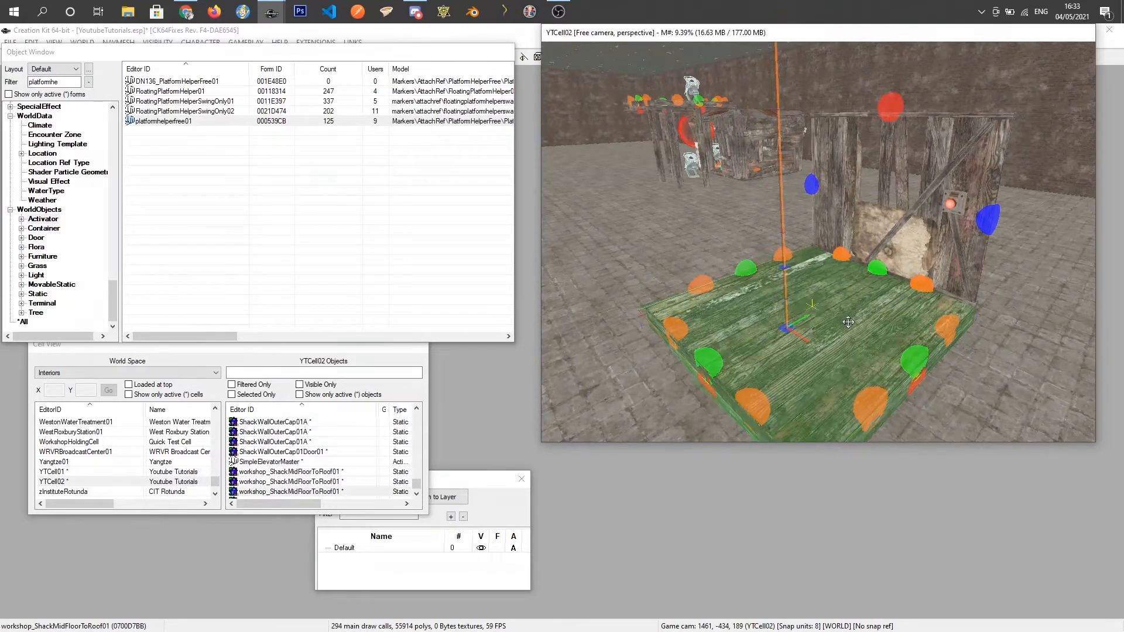
scroll(867, 312, "up", 2)
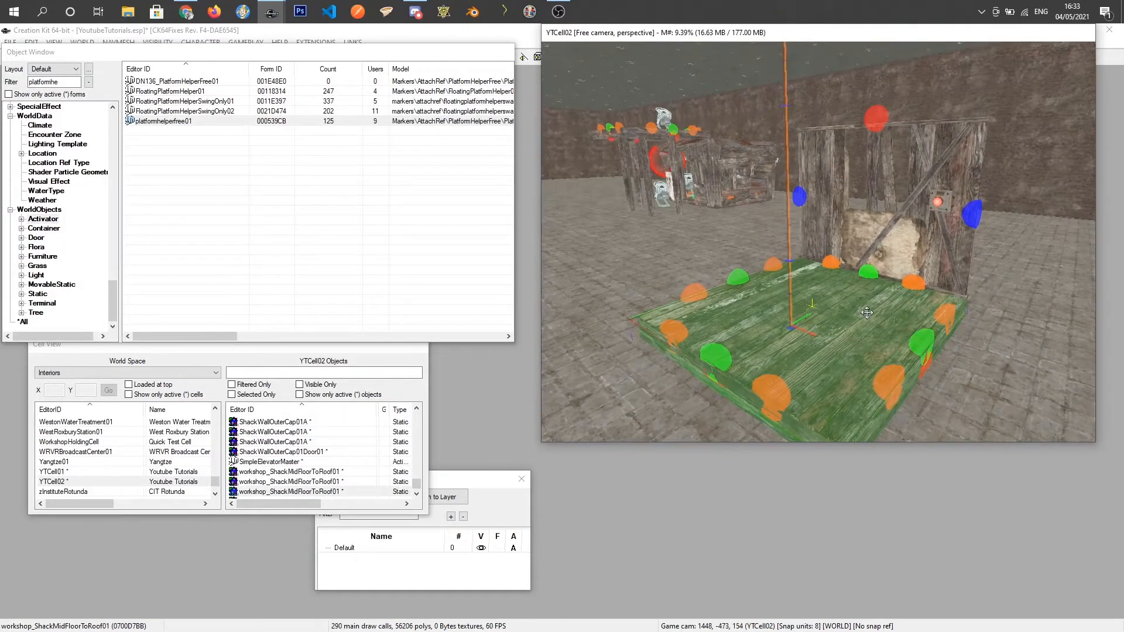
left_click(934, 269, "ctrl")
left_click(941, 204, "ctrl")
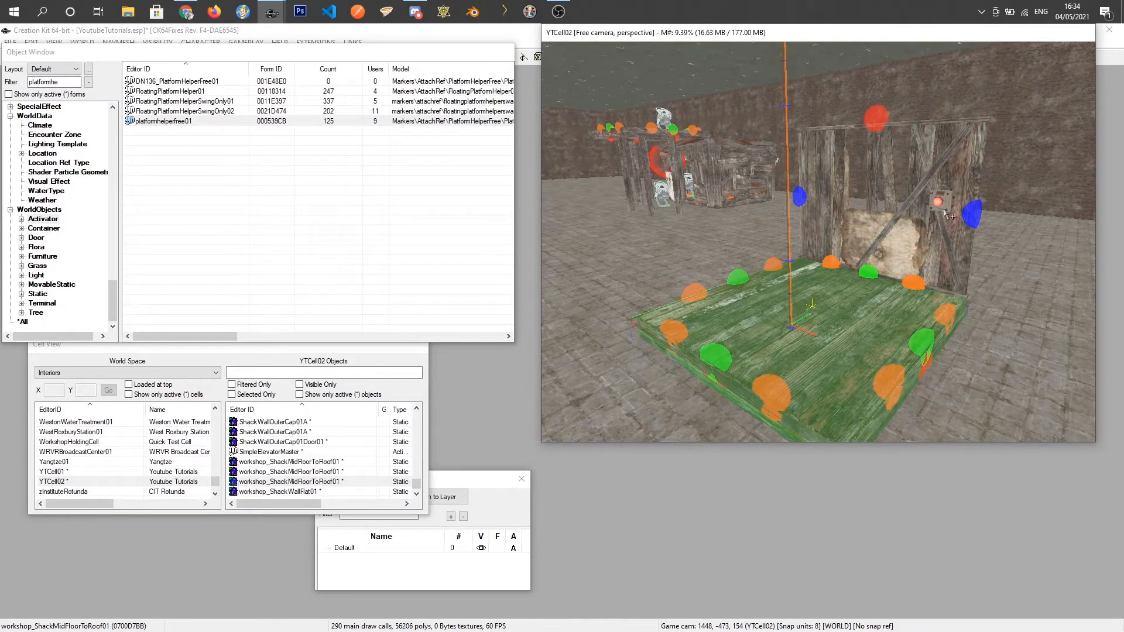
left_click(945, 209, "ctrl")
left_click(944, 209, "ctrl")
scroll(940, 260, "up", 3)
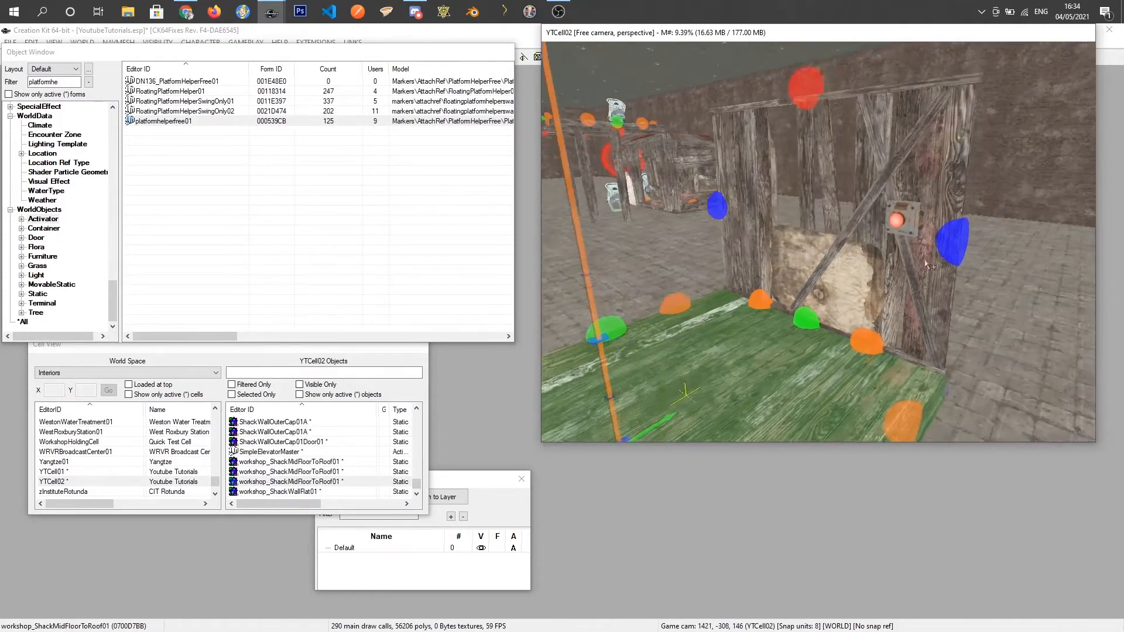
scroll(931, 266, "up", 3)
left_click(940, 218, "ctrl")
left_click(942, 309, "ctrl")
middle_click_drag(942, 309, 892, 300, "shift")
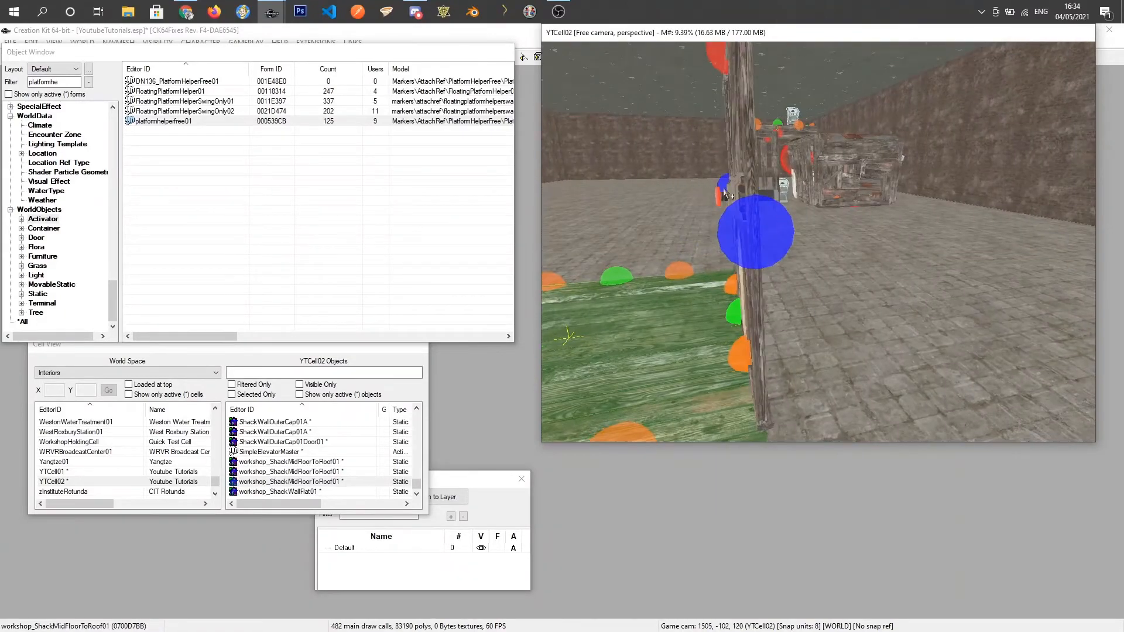
left_click(720, 191, "ctrl")
middle_click_drag(716, 196, 754, 204, "shift")
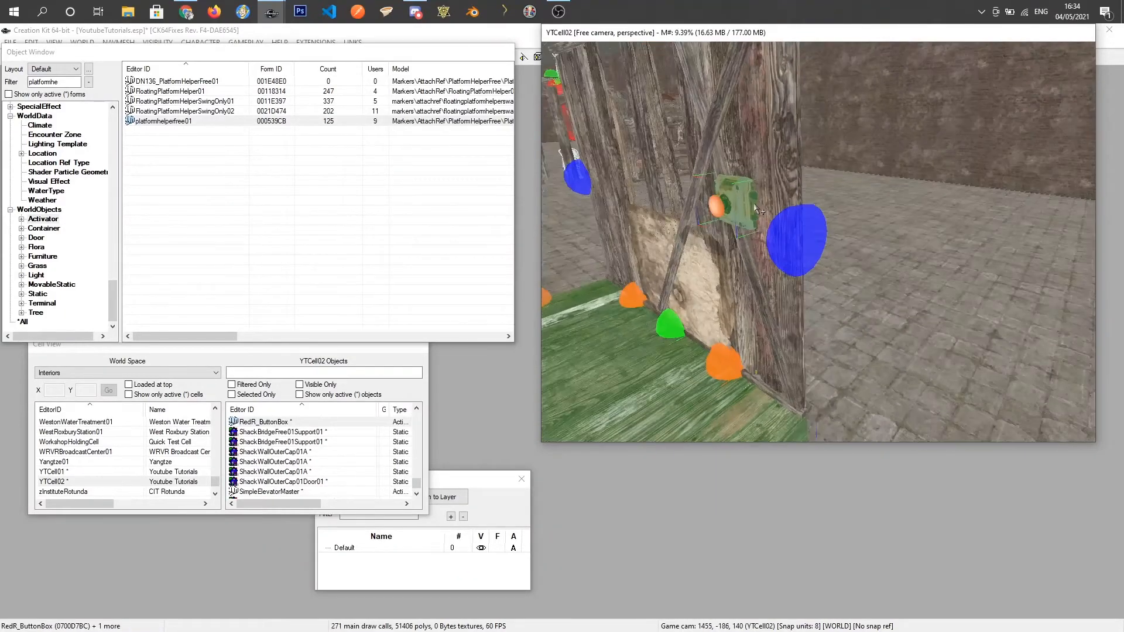
left_click(776, 142, "ctrl")
middle_click_drag(738, 153, 774, 164, "shift")
mouse_move(737, 216)
middle_mouse_down("shift")
mouse_move(779, 219)
mouse_move(757, 206)
middle_mouse_up("shift")
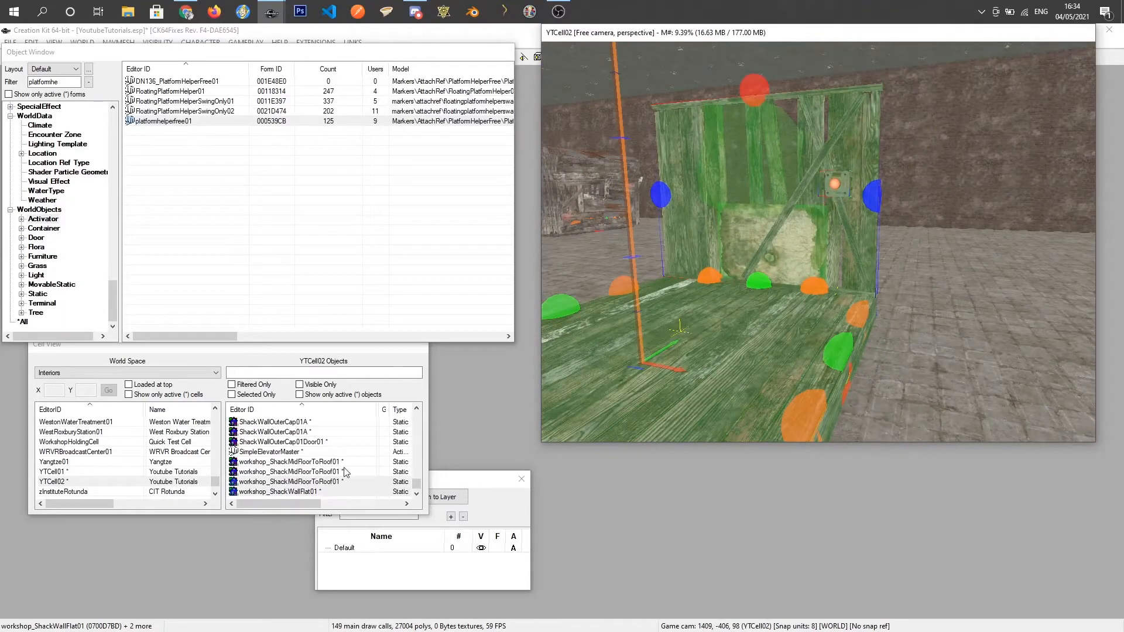
Look through the YTCell02 object list for the RedR_ButtonBox reference
scroll(341, 477, "up", 5)
scroll(354, 470, "up", 3)
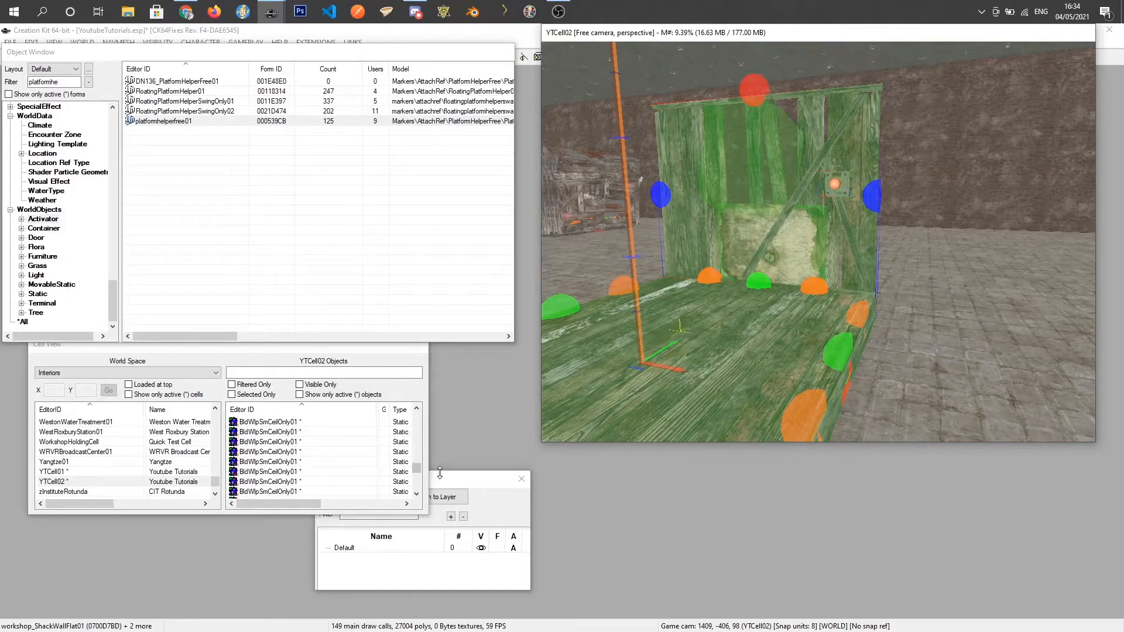
left_click(418, 472)
scroll(401, 493, "down", 3)
scroll(310, 476, "up", 3)
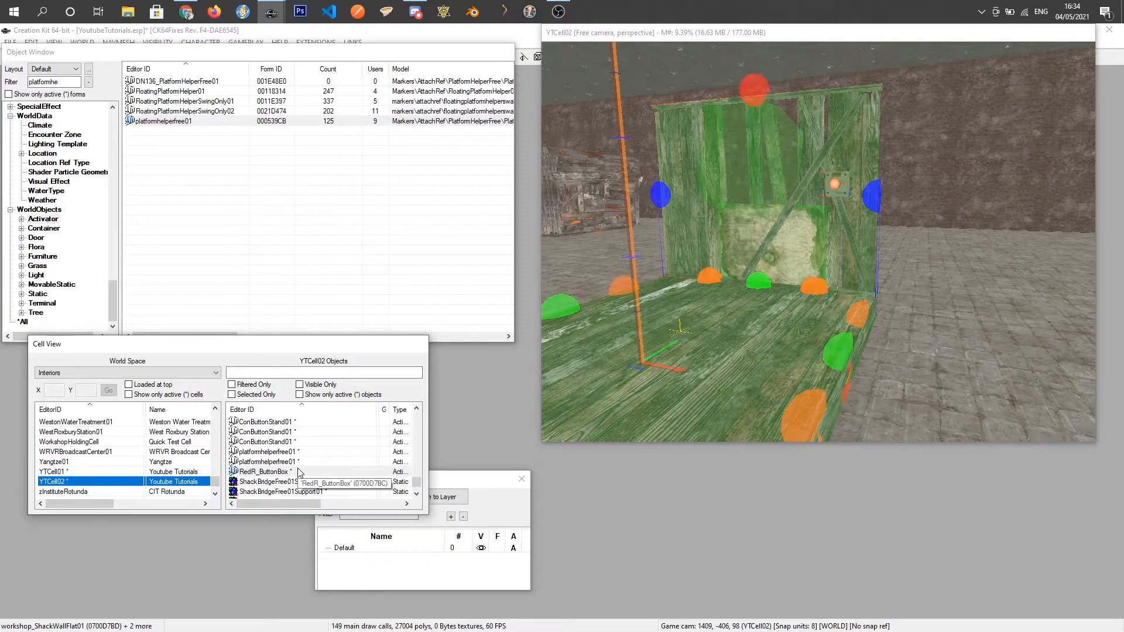
double_click(281, 472)
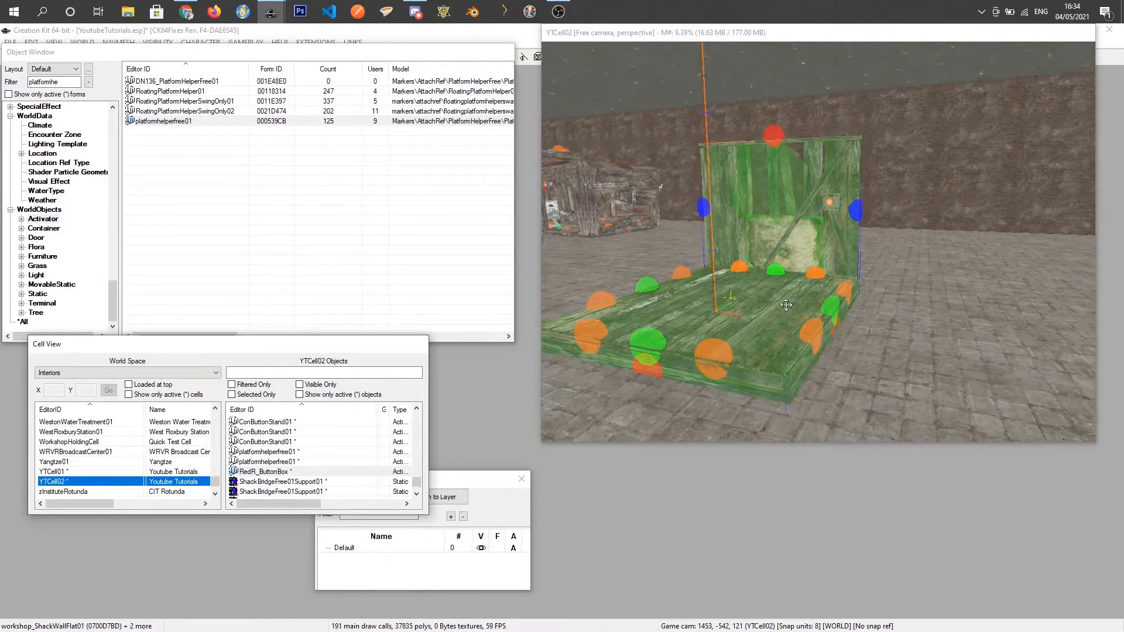
Run a reference batch action, Set attach to ref, attaching the selected floor, button box and wall to the platformhelperfree01 reference
left_click(715, 34)
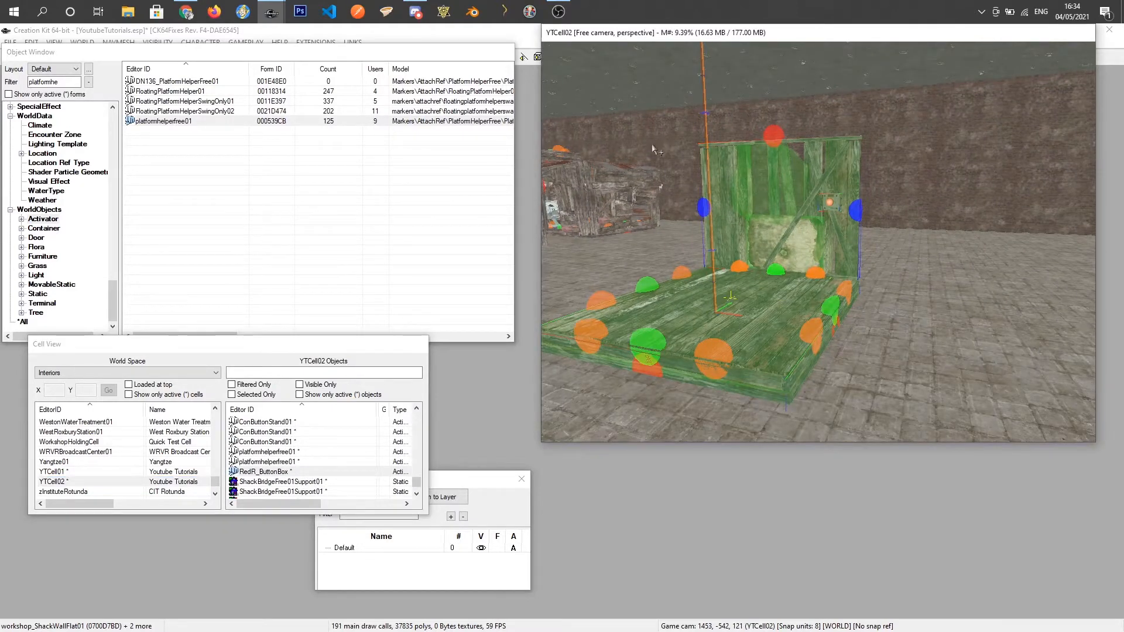
key("equal")
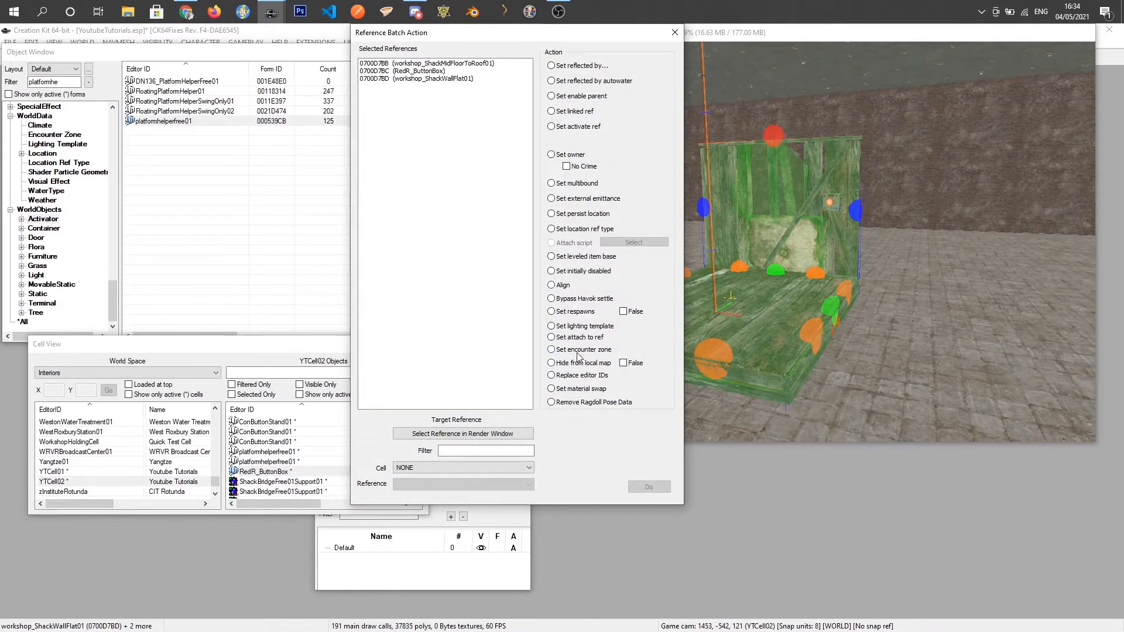
left_click(551, 338)
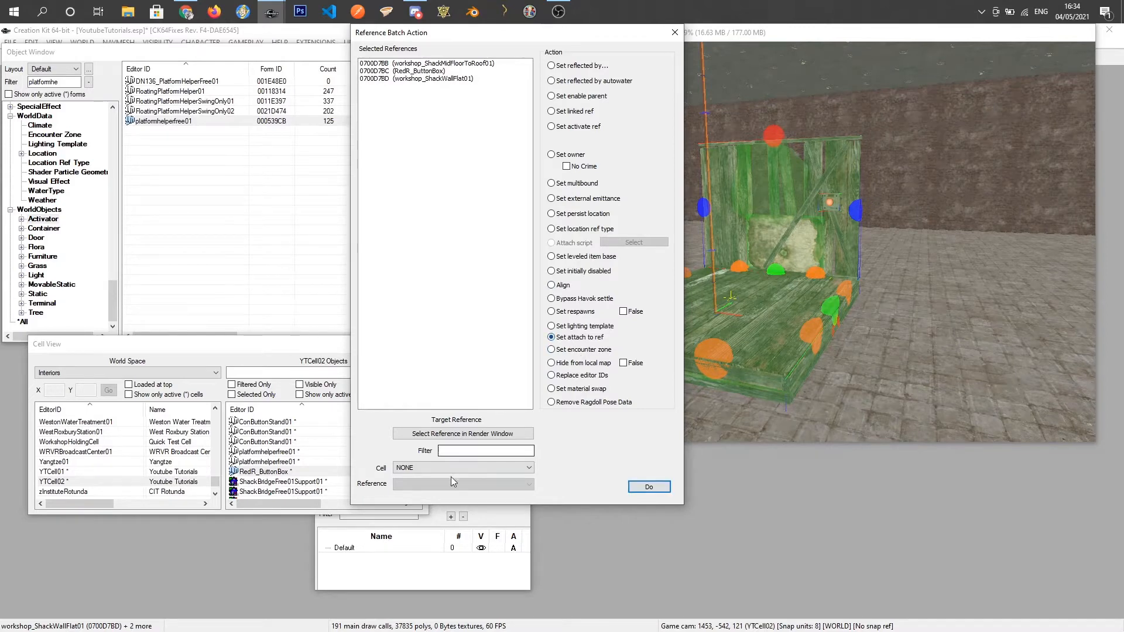
left_click(463, 434)
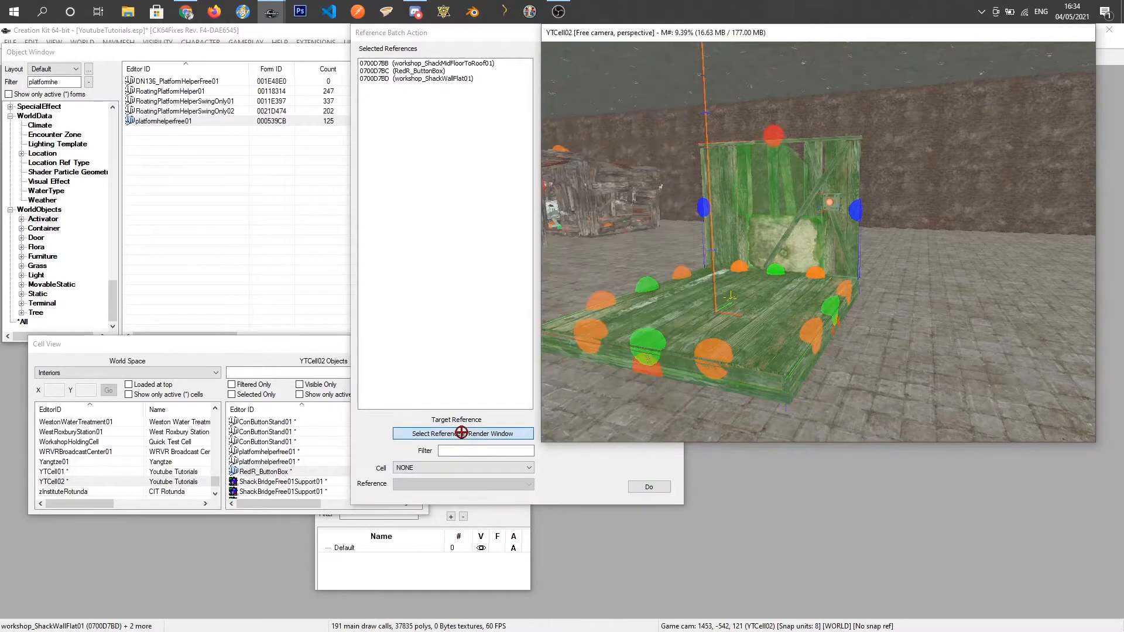
left_click(704, 104)
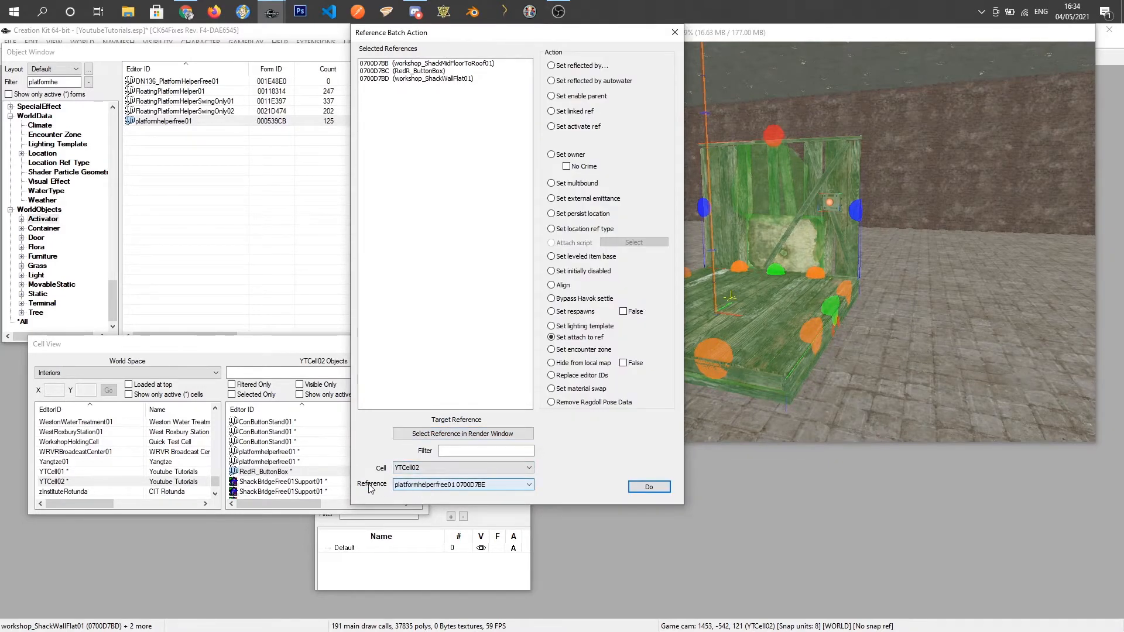
left_click(639, 488)
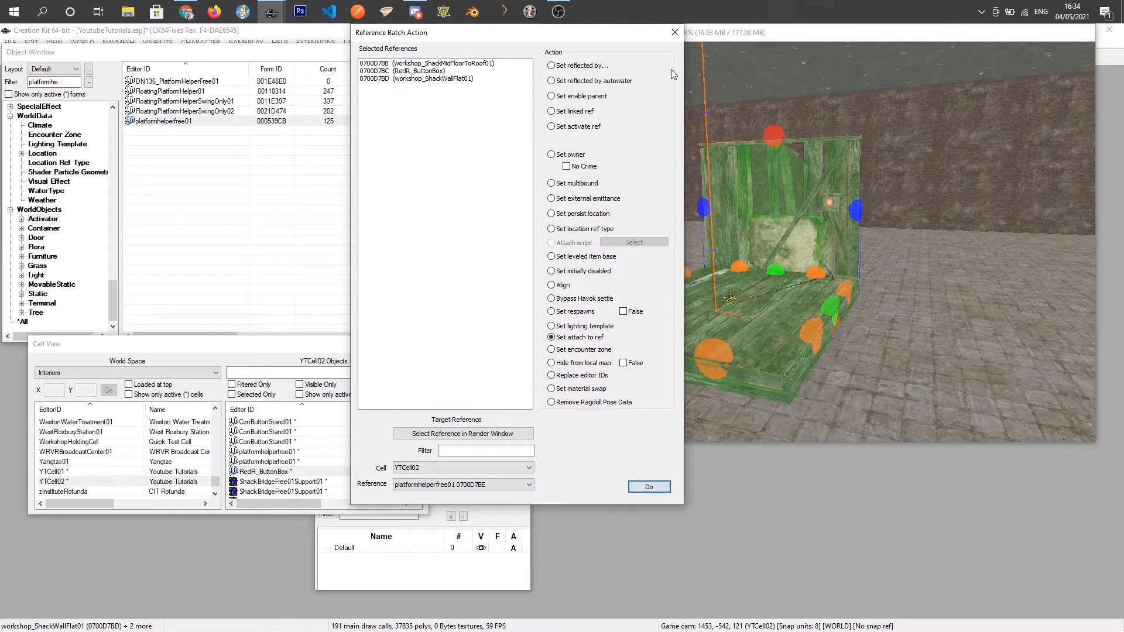
left_click(674, 32)
middle_click_drag(790, 301, 761, 313, "shift")
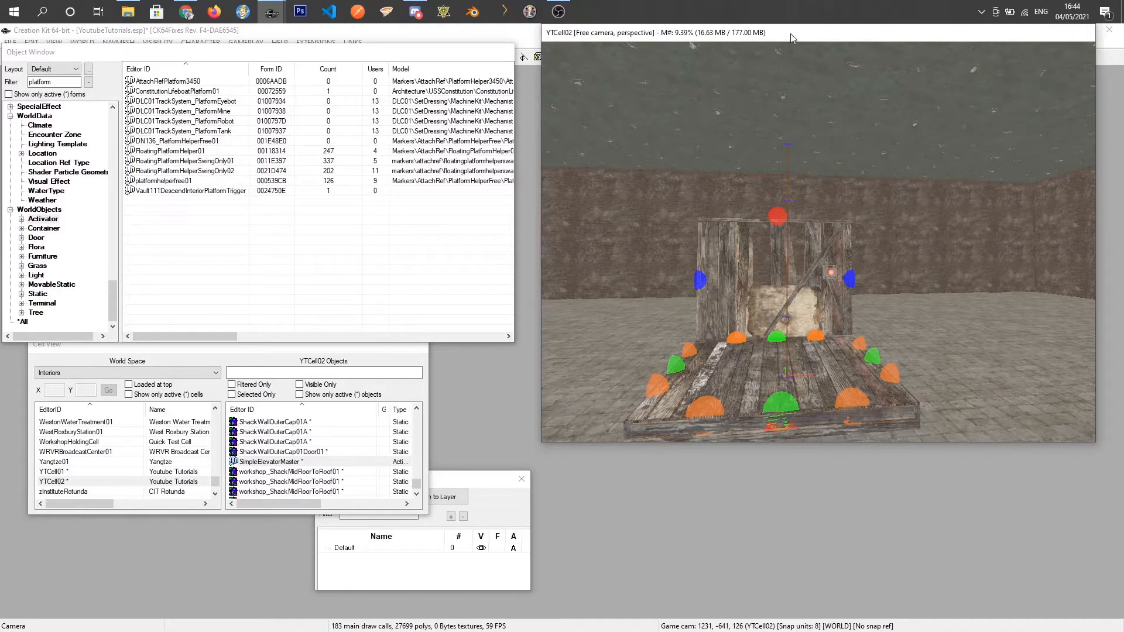
left_click_drag(792, 39, 796, 51)
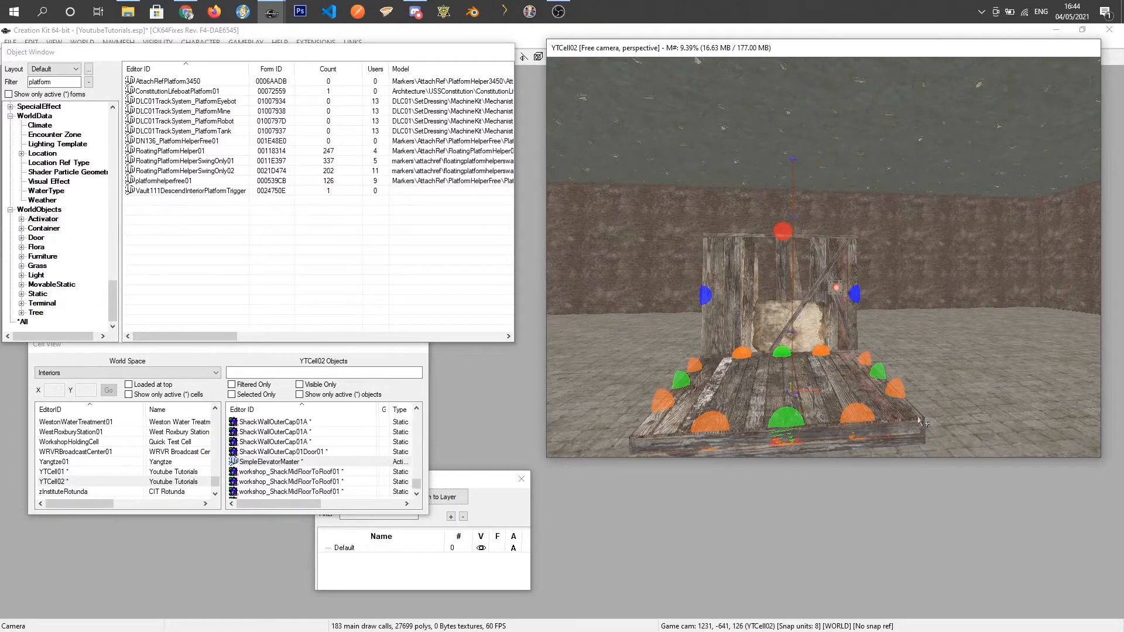
scroll(811, 389, "up", 5)
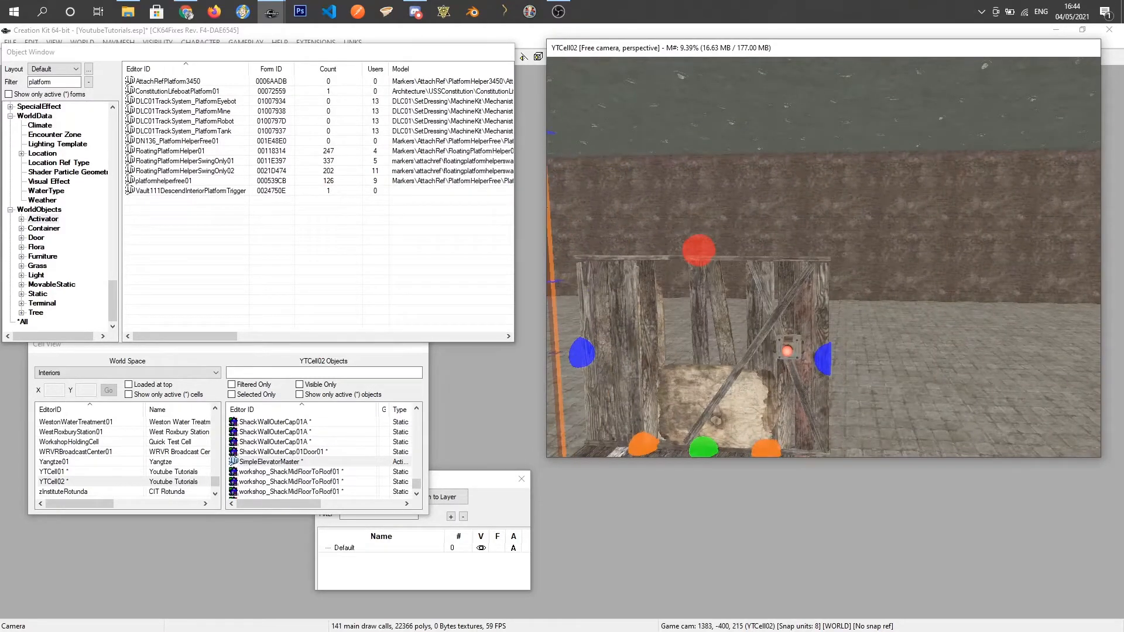
key("alt+Tab")
middle_click_drag(674, 281, 688, 273)
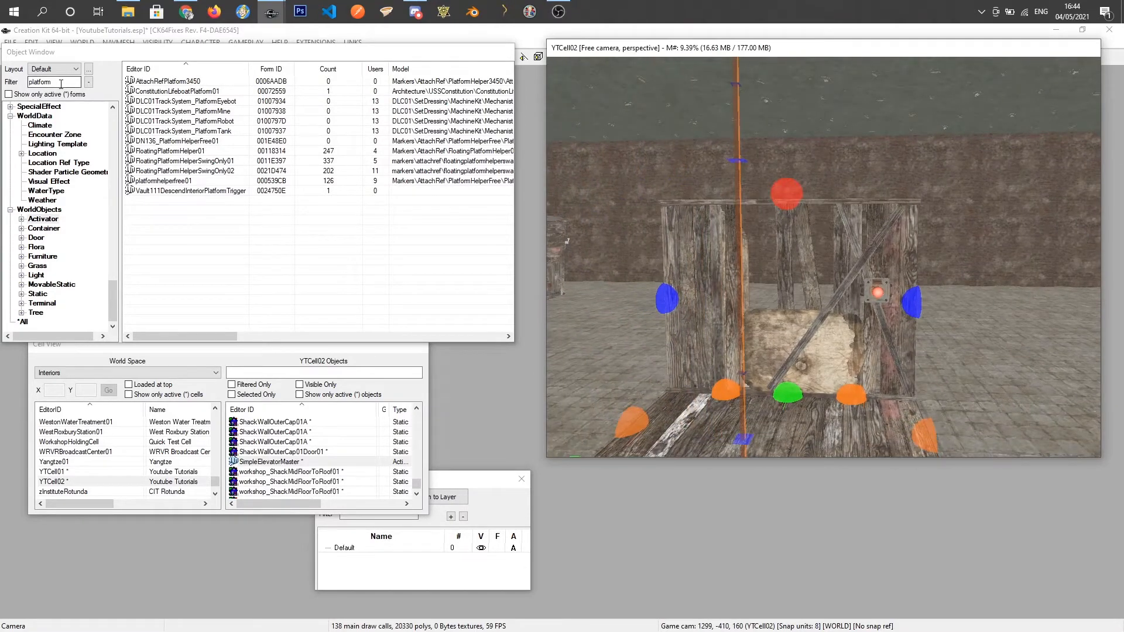
Filter the activators by "simple" and place SimpleElevatorMaster on the open ground beside the wooden platform and its shack wall
double_click(61, 83)
type("simple")
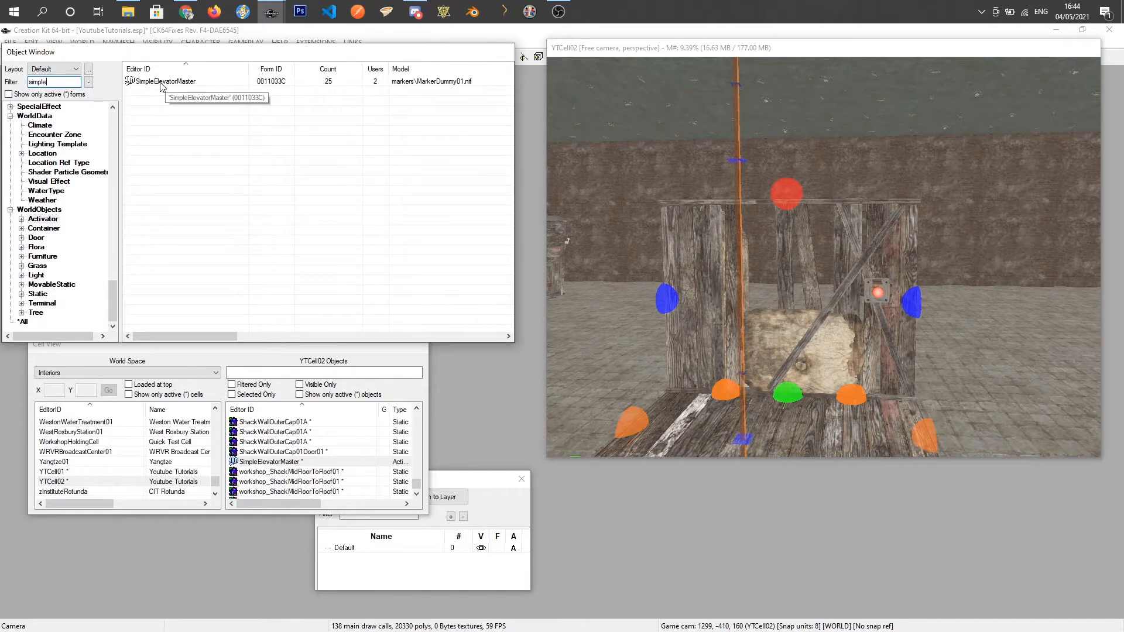
left_click_drag(162, 82, 825, 316)
mouse_move(987, 371)
left_mouse_down()
mouse_move(976, 368)
mouse_move(1056, 442)
mouse_move(1057, 432)
left_mouse_up()
key("x")
key("y")
key("z")
scroll(1058, 423, "down", 3)
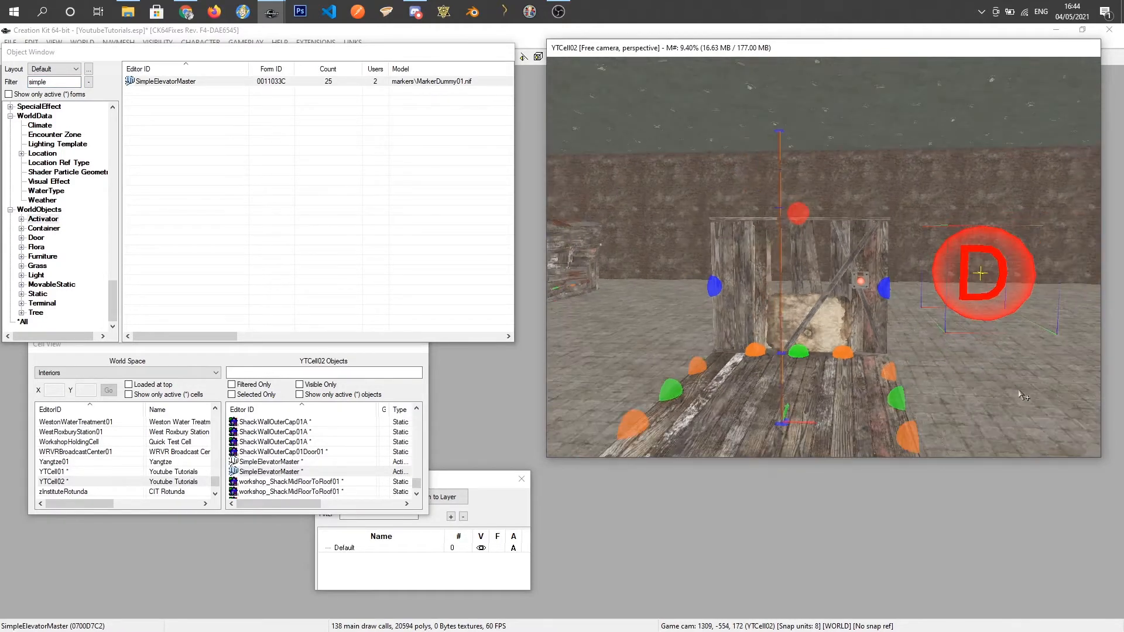
Open the new SimpleElevatorMaster reference and look through its reference data categories, including the Linked Ref and Activate Parents ones
middle_click_drag(1024, 392, 940, 373, "shift")
scroll(941, 378, "up", 5)
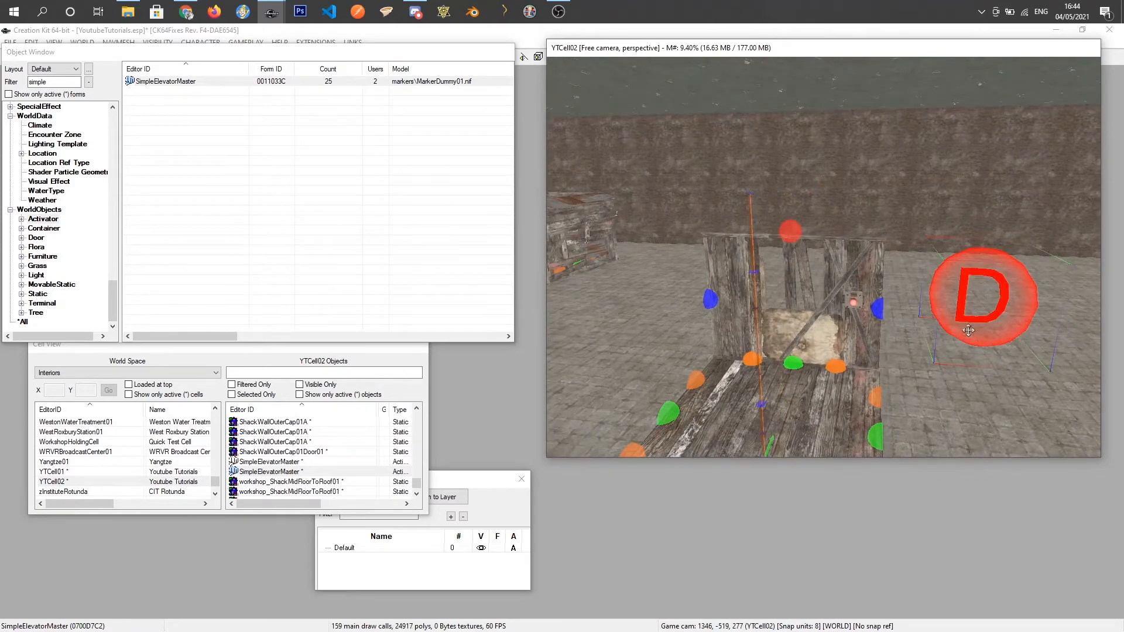
double_click(978, 326)
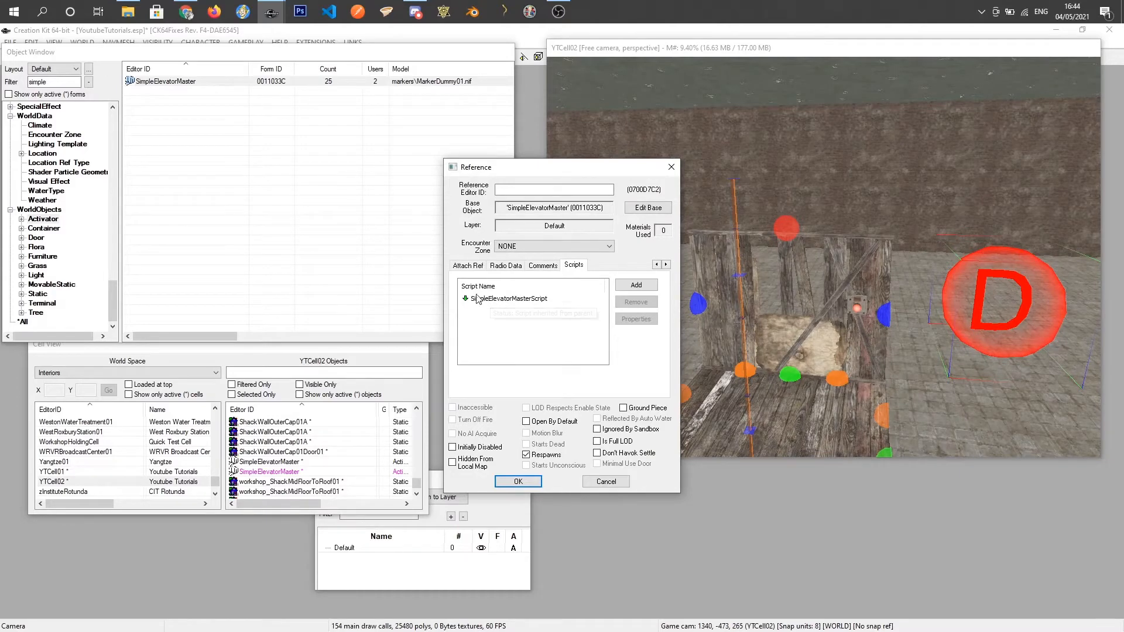
left_click(655, 265)
left_click(655, 265)
left_click(656, 265)
left_click(656, 265)
left_click(656, 265)
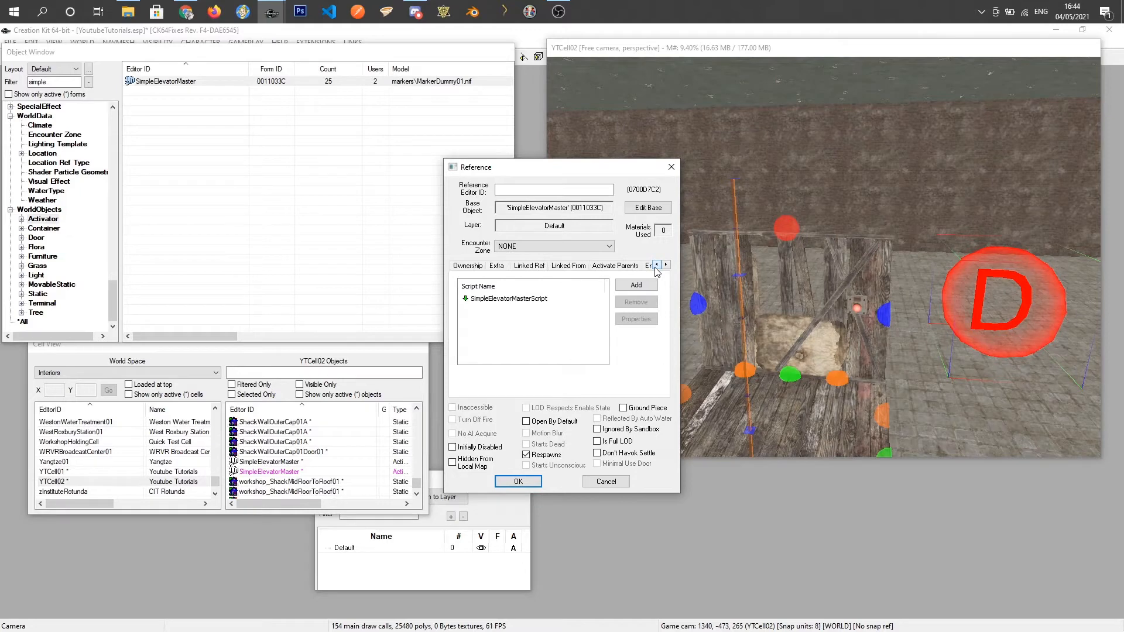
left_click(665, 265)
left_click(666, 265)
left_click(665, 265)
left_click(665, 266)
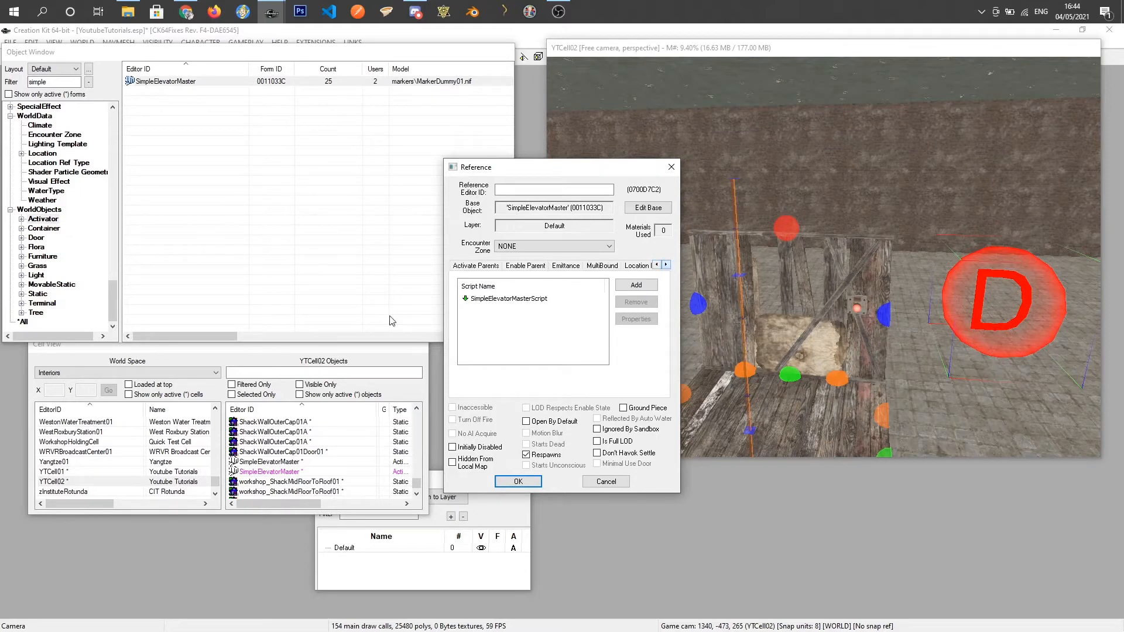
Open the properties of SimpleElevatorMasterScript and examine the descriptions of TimeTakenToMove and bStartAtTop
left_click(489, 299)
left_click(636, 319)
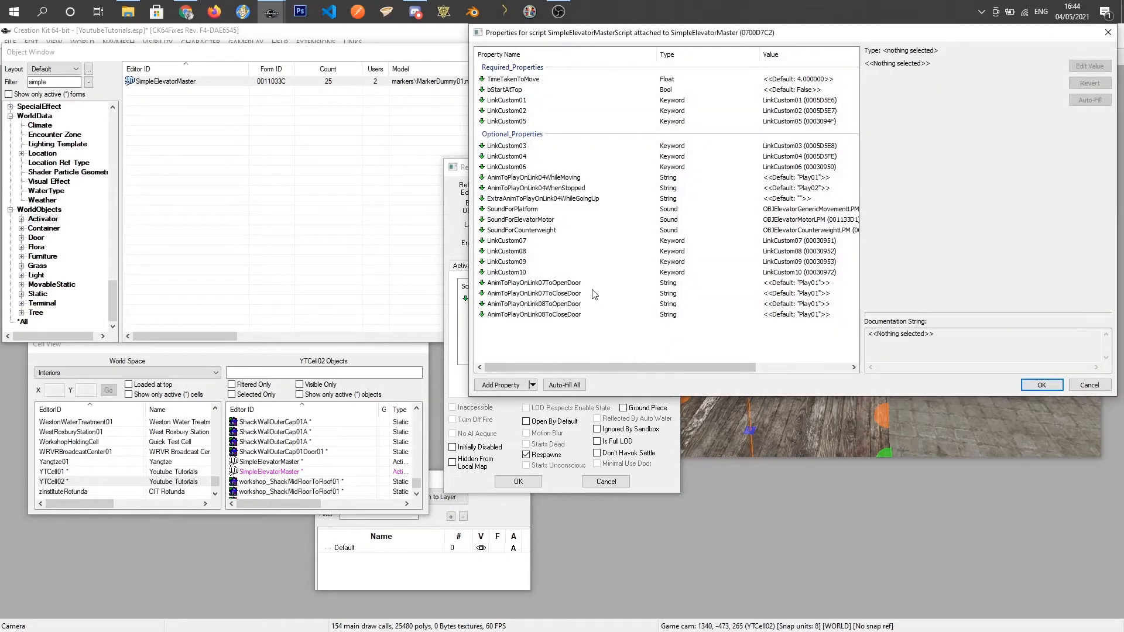
mouse_move(533, 82)
left_click(529, 81)
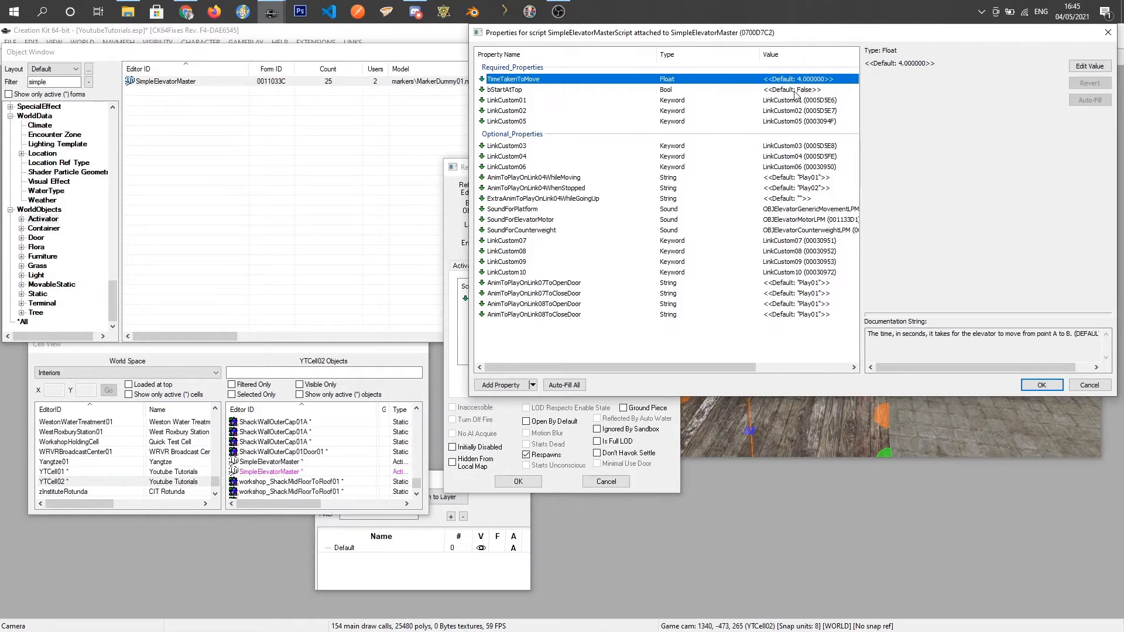
left_click(692, 92)
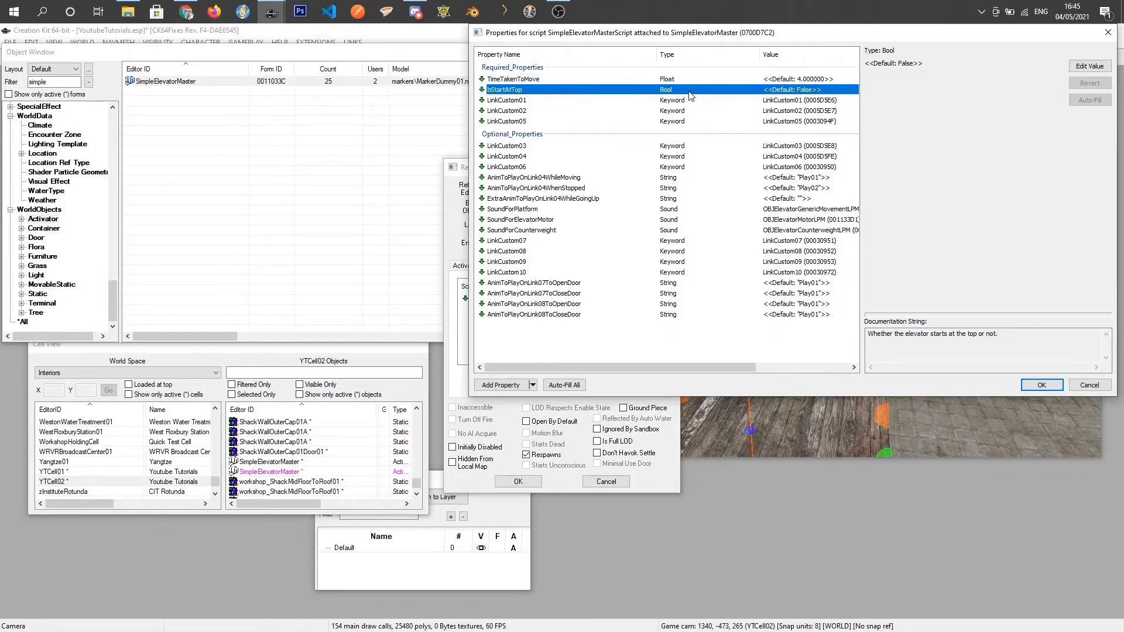
left_click_drag(737, 33, 414, 26)
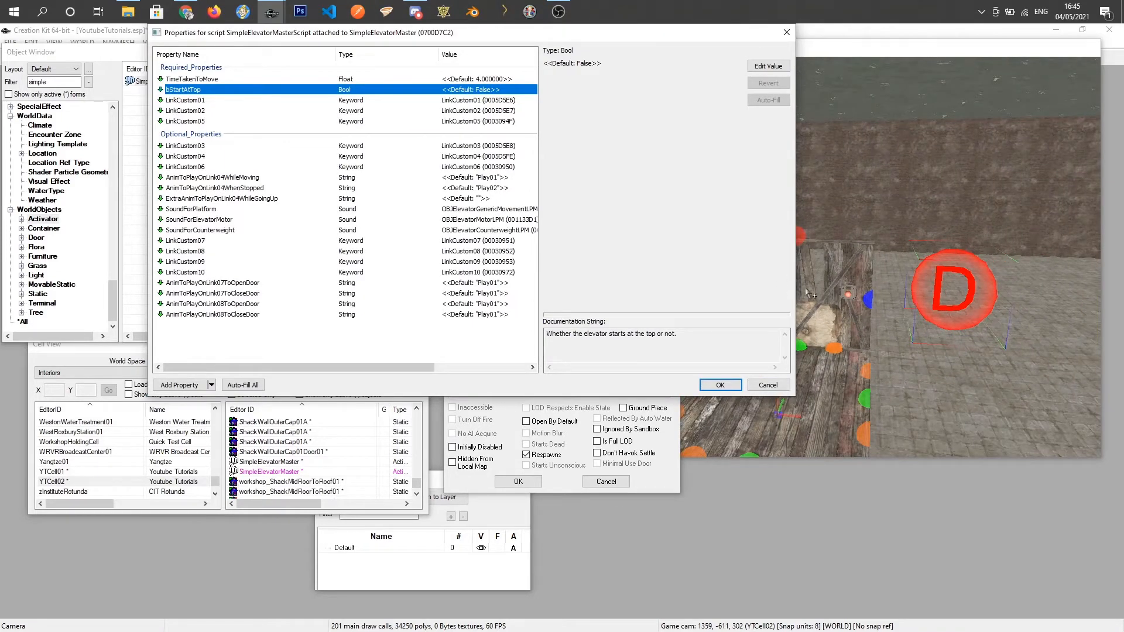
mouse_move(585, 38)
left_mouse_down()
mouse_move(1121, 30)
mouse_move(734, 29)
mouse_move(585, 55)
mouse_move(566, 38)
left_mouse_up()
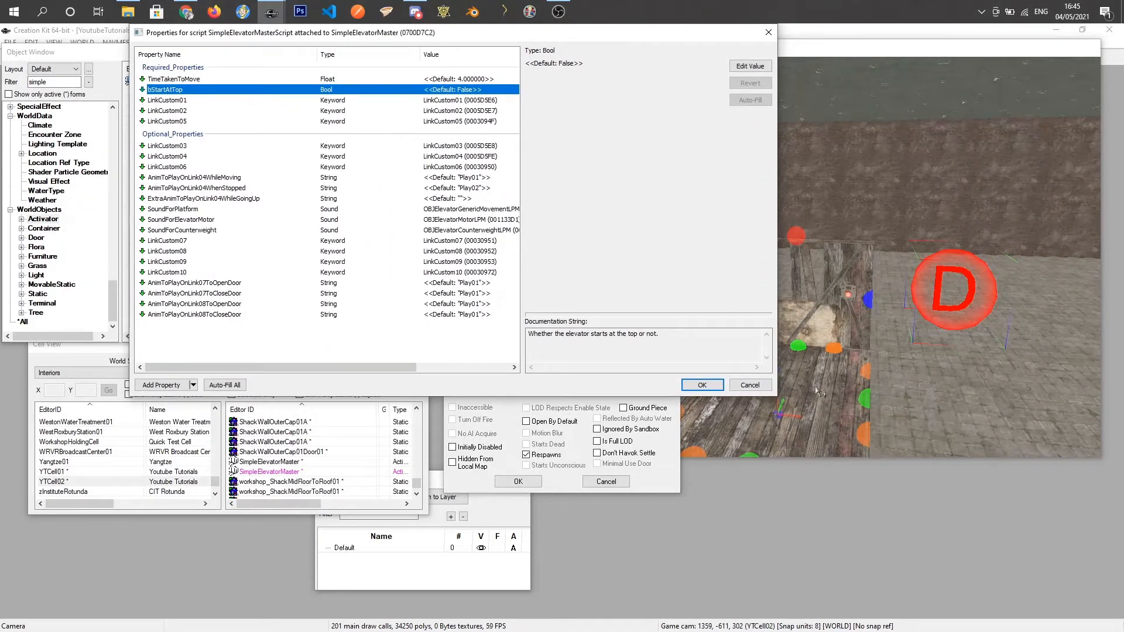
left_click_drag(529, 29, 754, 49)
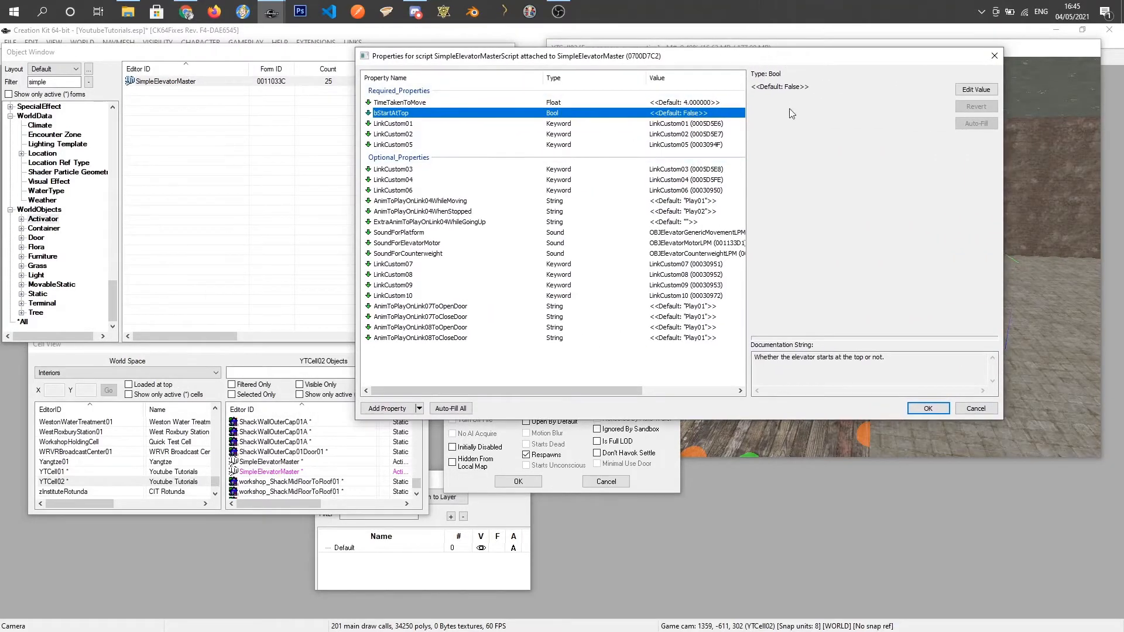
Examine what the required keyword properties LinkCustom01 and LinkCustom02 link to, keeping the platform in view
left_click(416, 125)
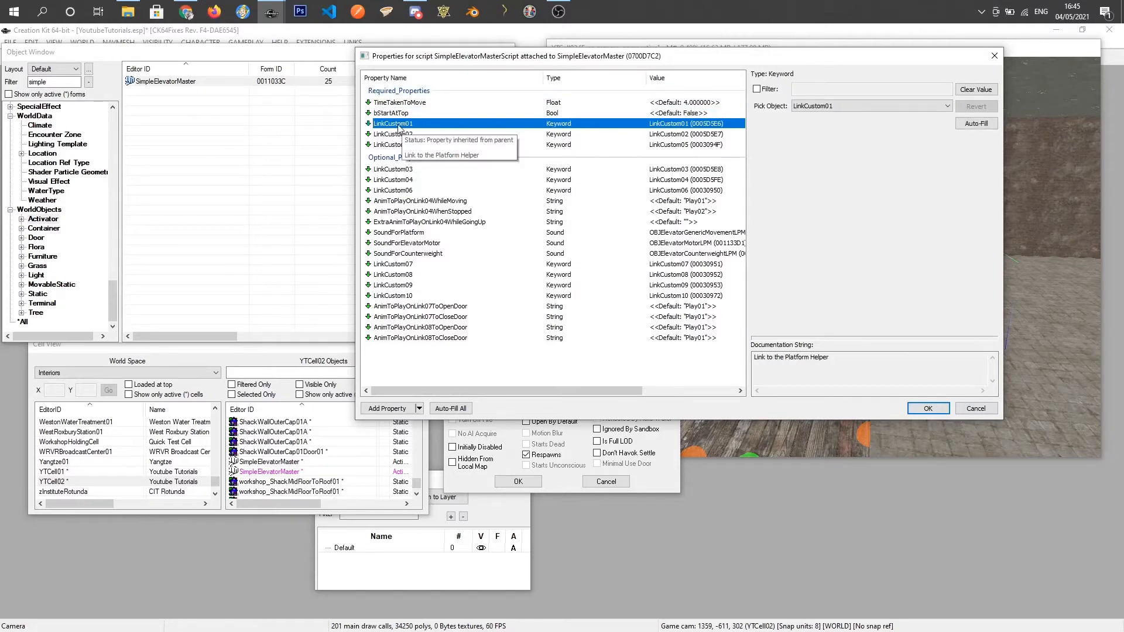
left_click_drag(634, 62, 360, 80)
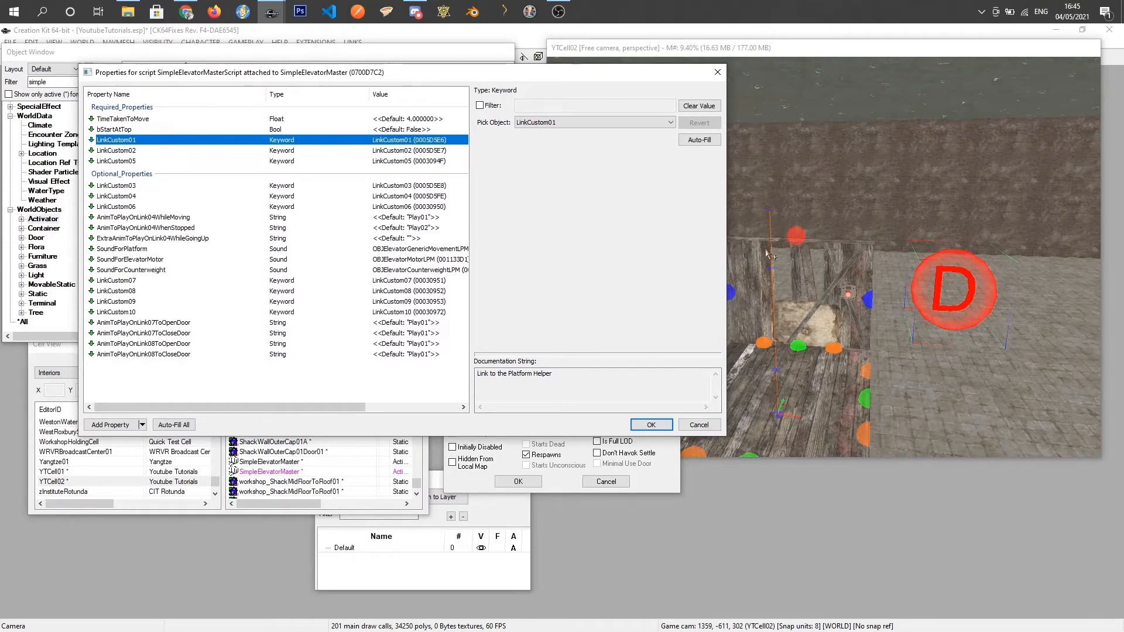
left_click(175, 151)
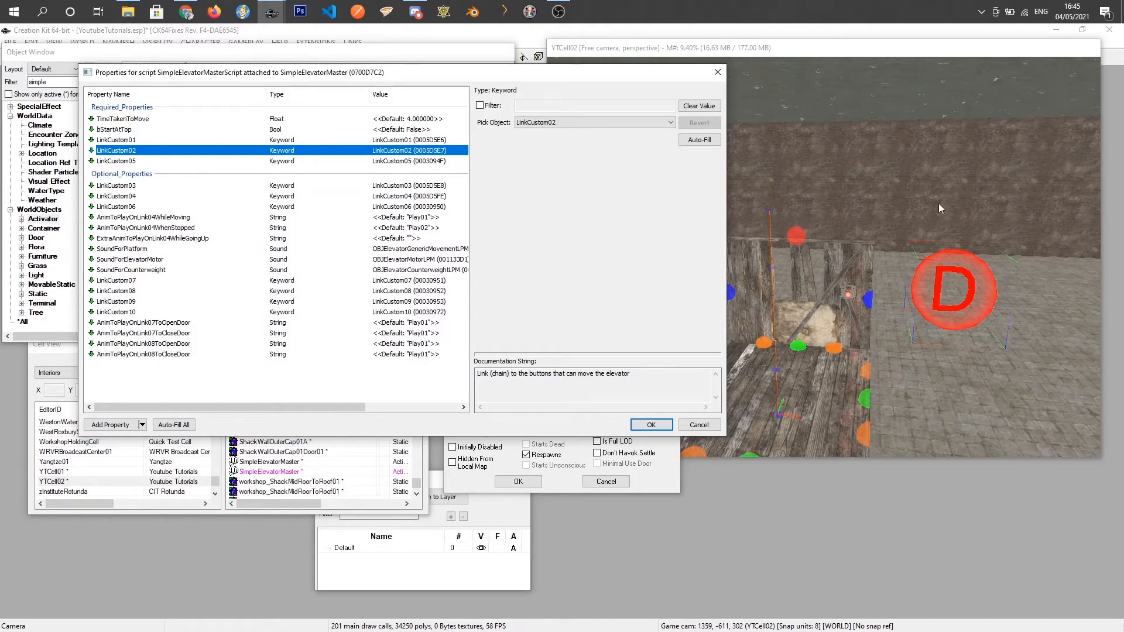
Examine what the LinkCustom05 property links to, close the script properties and open the reference's Linked Ref data
left_click(394, 161)
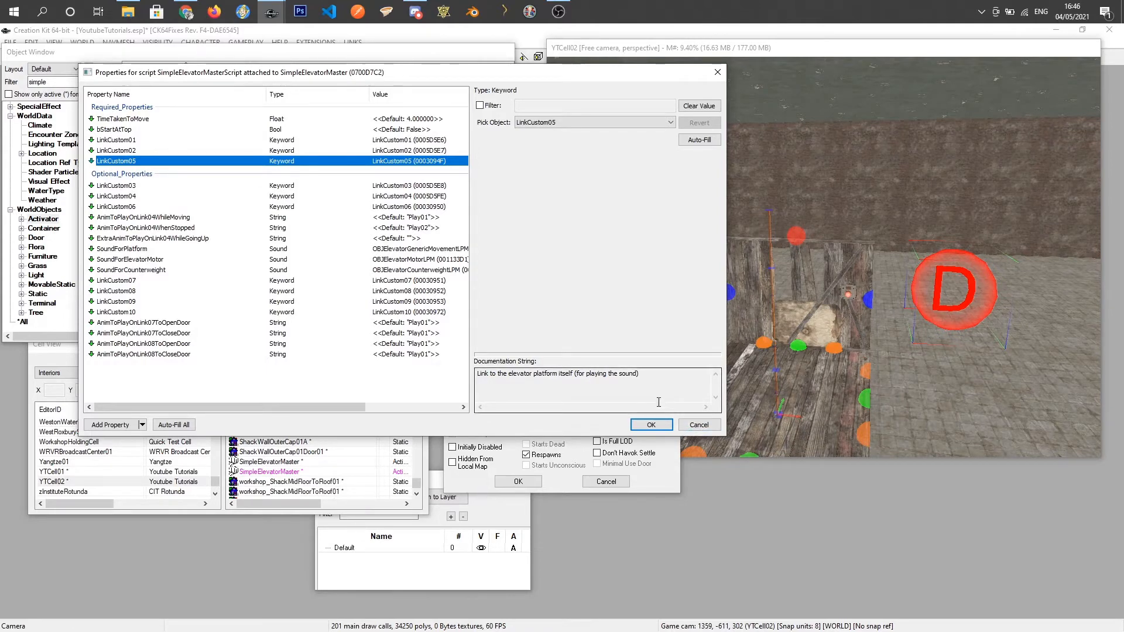
left_click(652, 426)
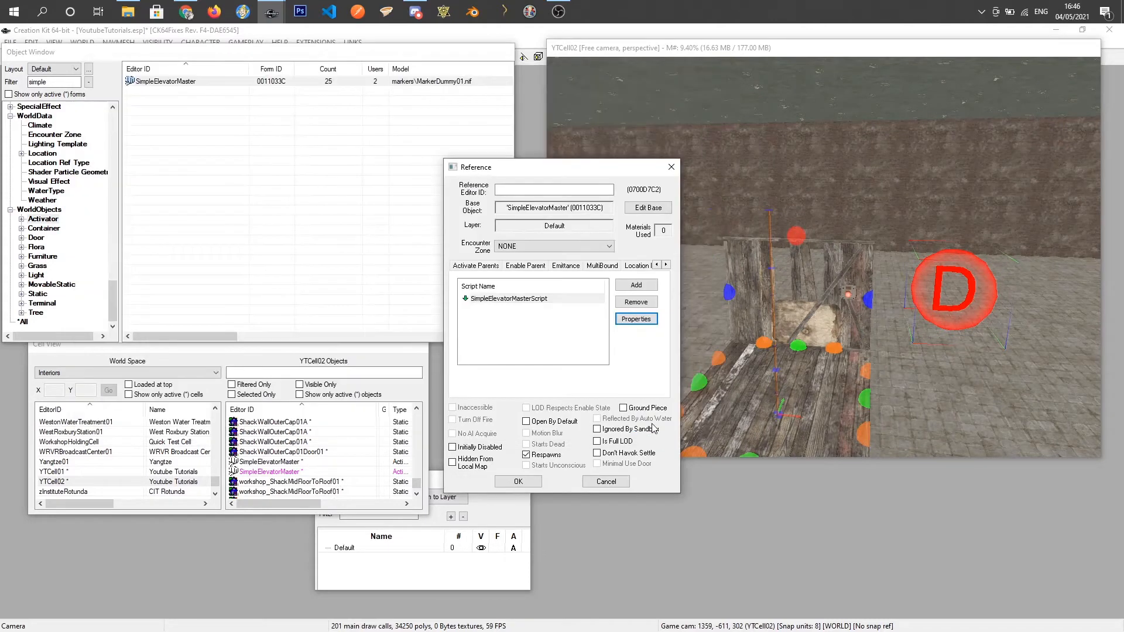
left_click(657, 266)
left_click(657, 265)
left_click(657, 265)
left_click(555, 267)
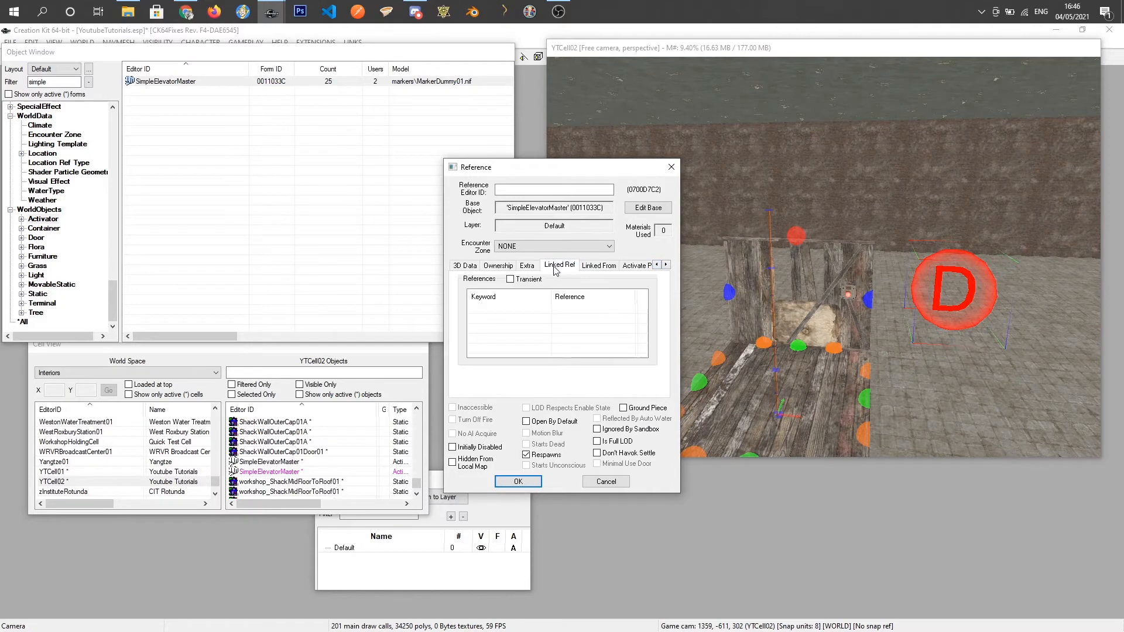
Link SimpleElevatorMaster to the platform helper platformhelperfree01 with the keyword LinkCustom01
right_click(537, 326)
left_click(553, 332)
left_click(519, 209)
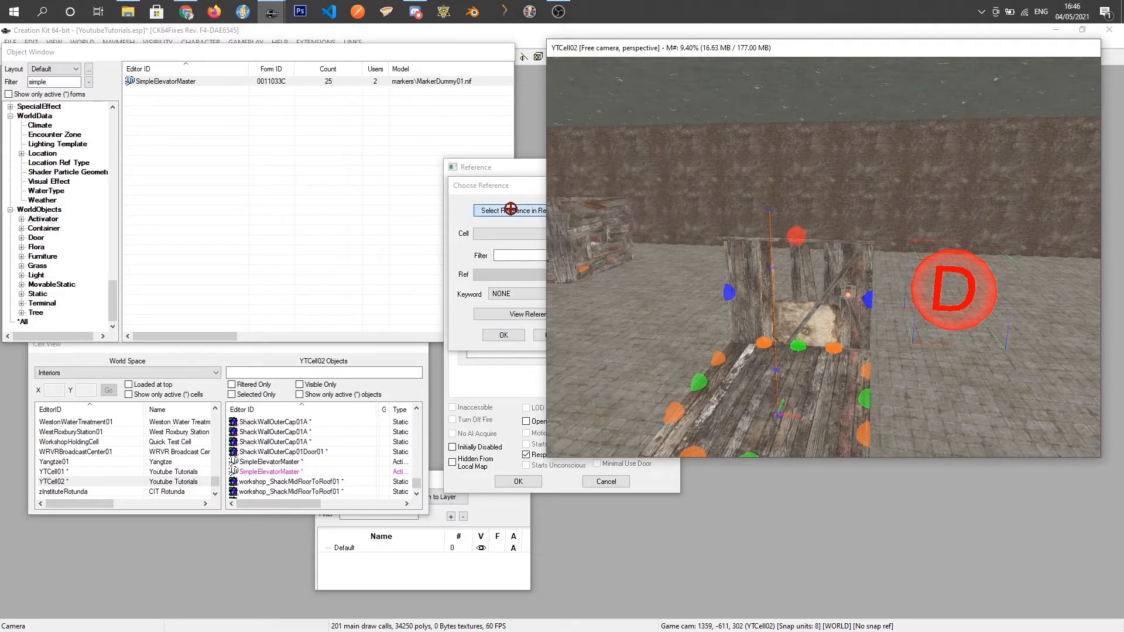
left_click(769, 225)
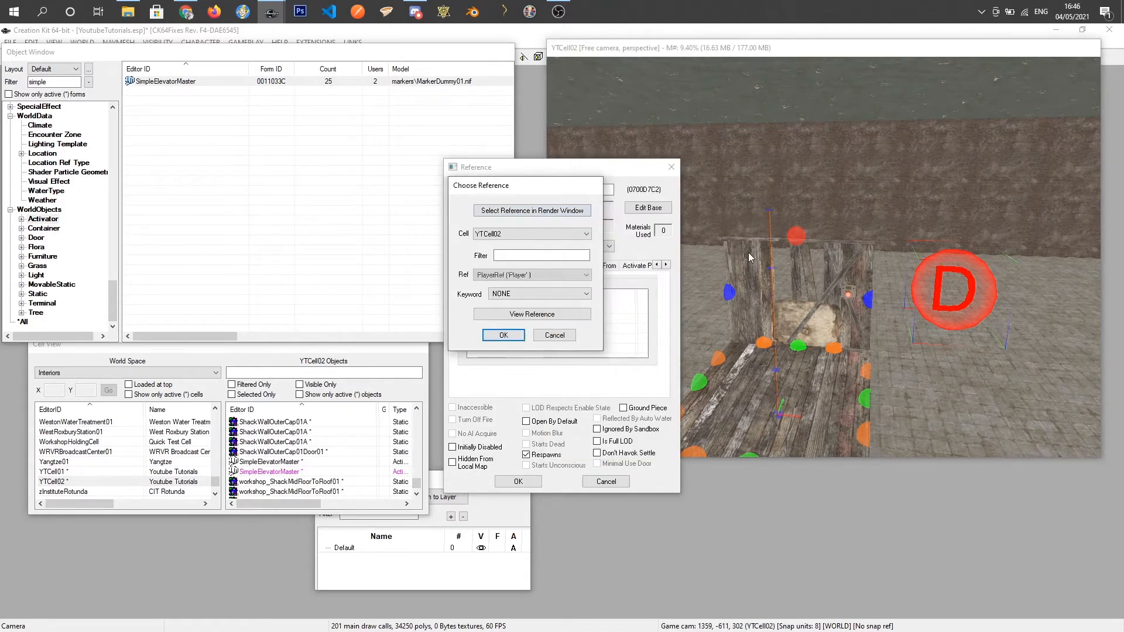
left_click(518, 294)
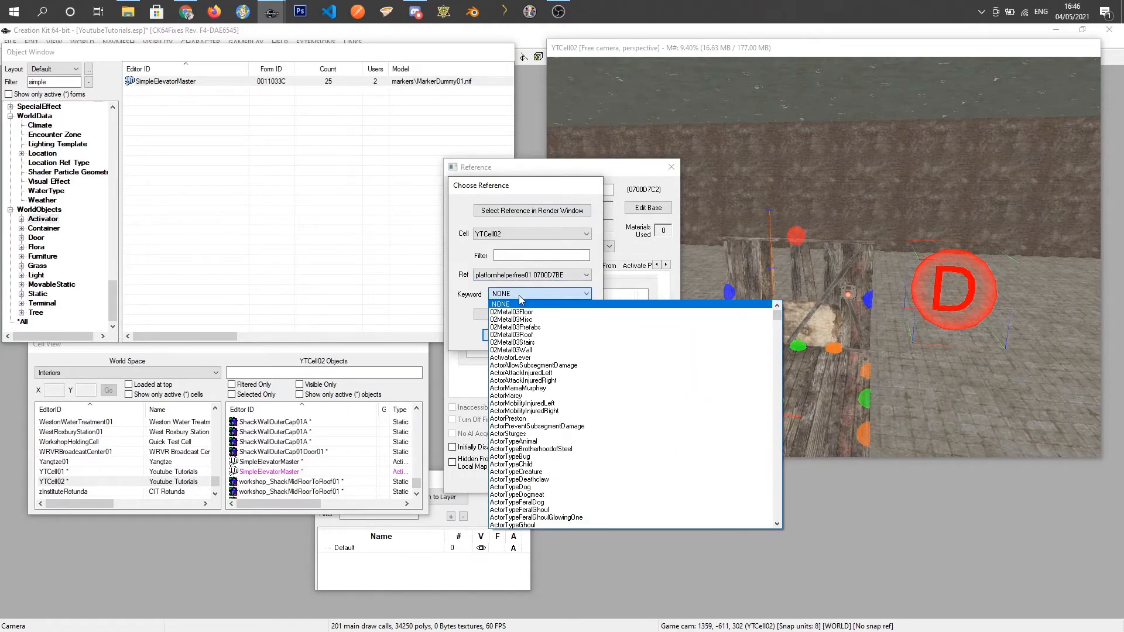
type("linkc")
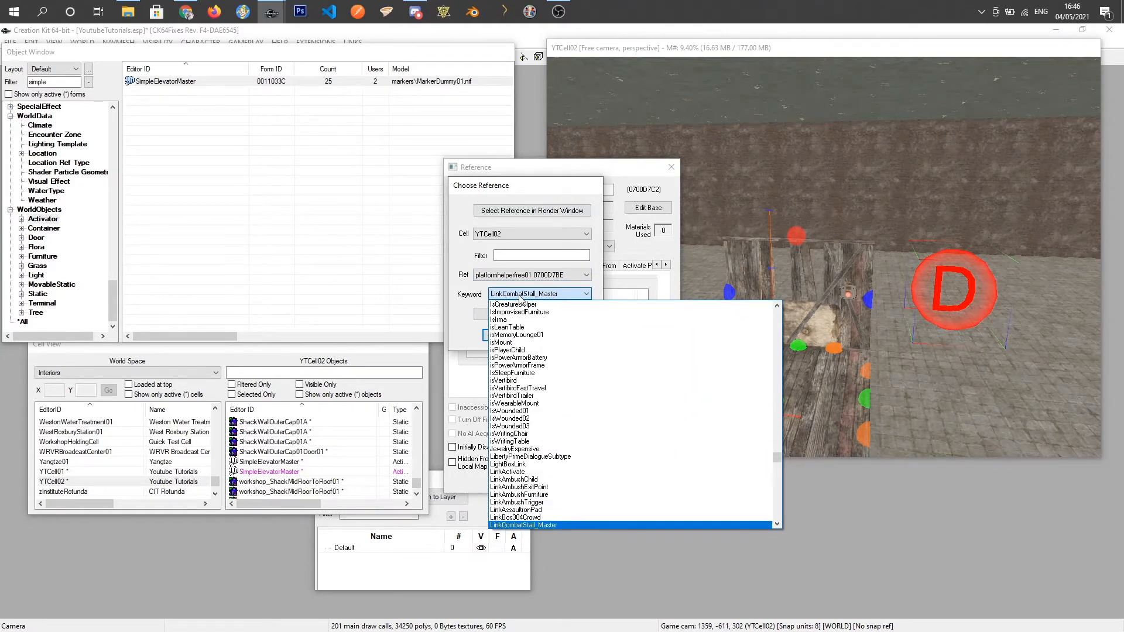
key("Down")
key("Down")
key("Down")
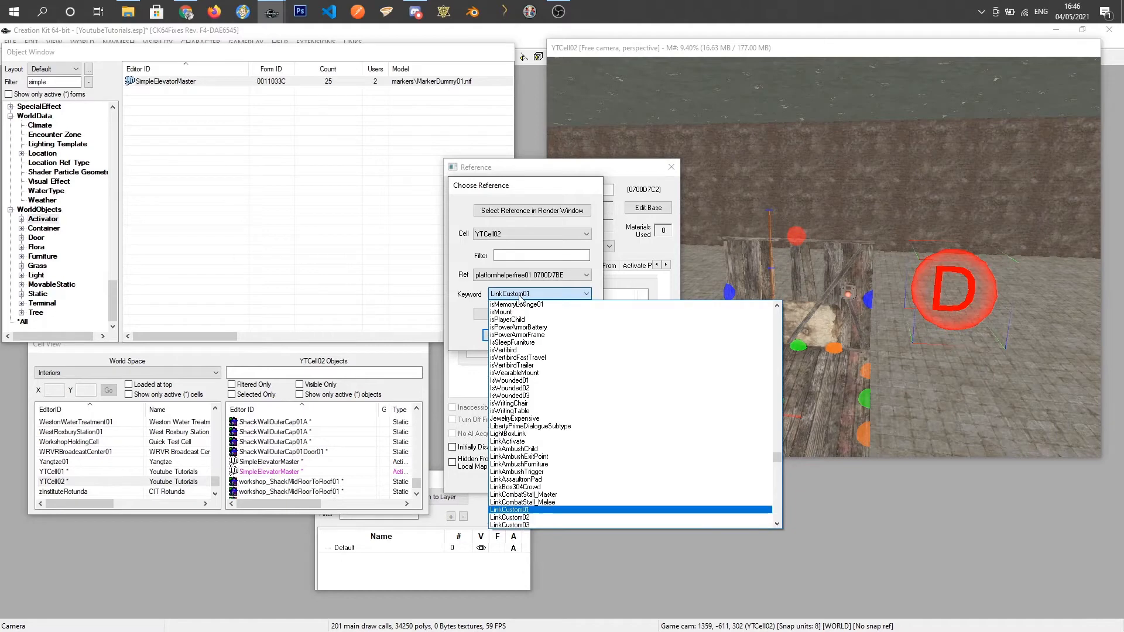
key("Return")
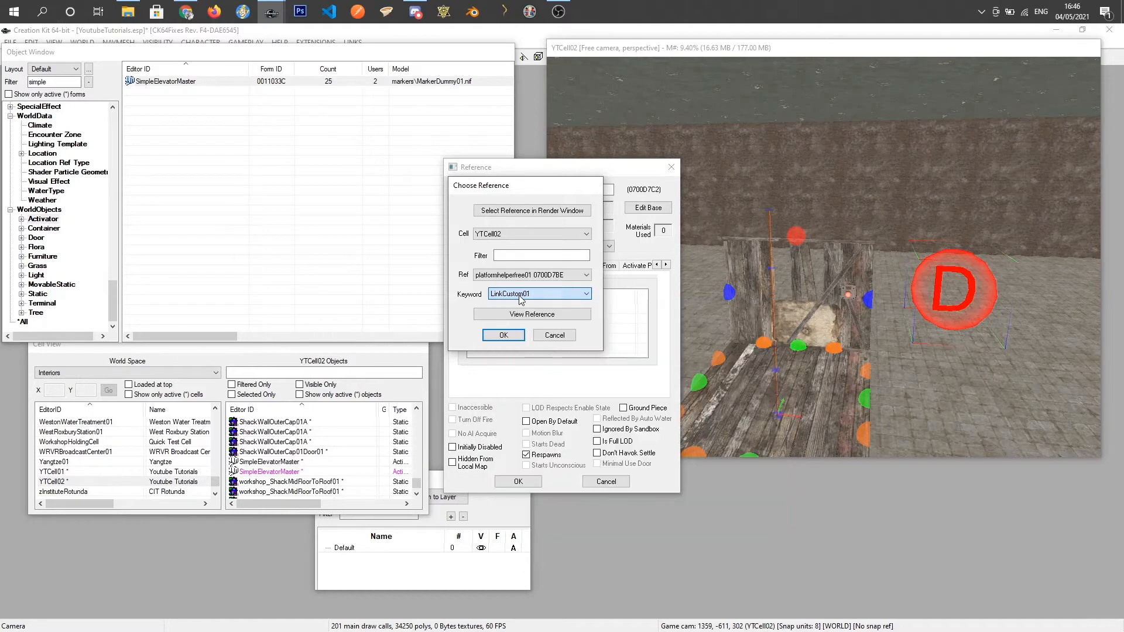
left_click(514, 336)
Add a linked reference from SimpleElevatorMaster to the wall button RedR_ButtonBox with the keyword LinkCustom02
right_click(540, 332)
left_click(554, 336)
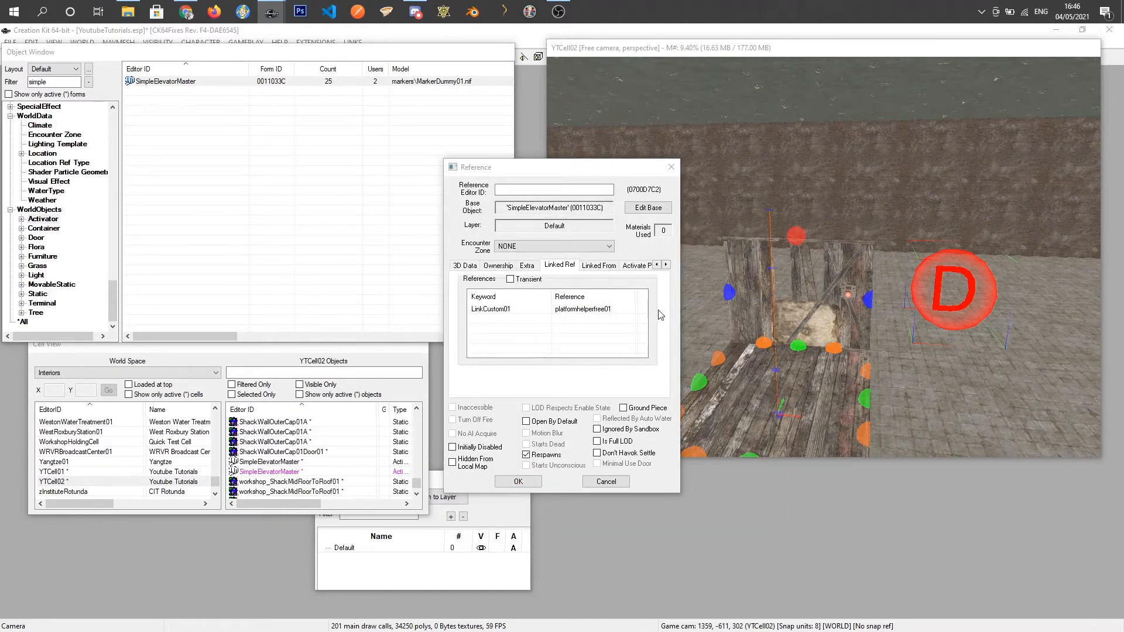
left_click(519, 212)
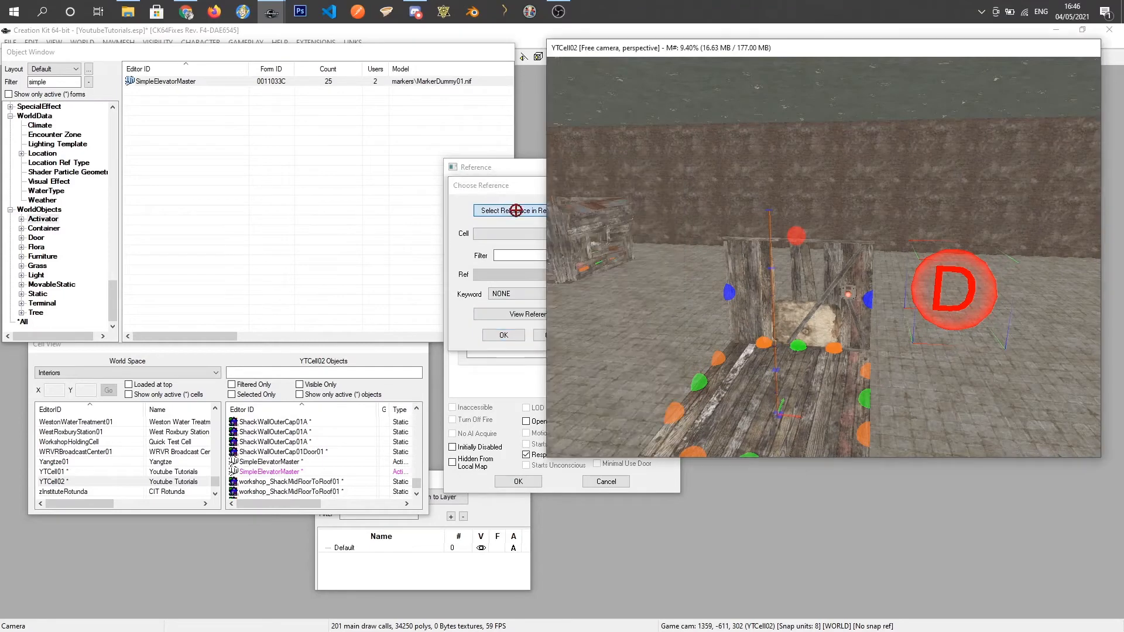
left_click(848, 292)
left_click(529, 275)
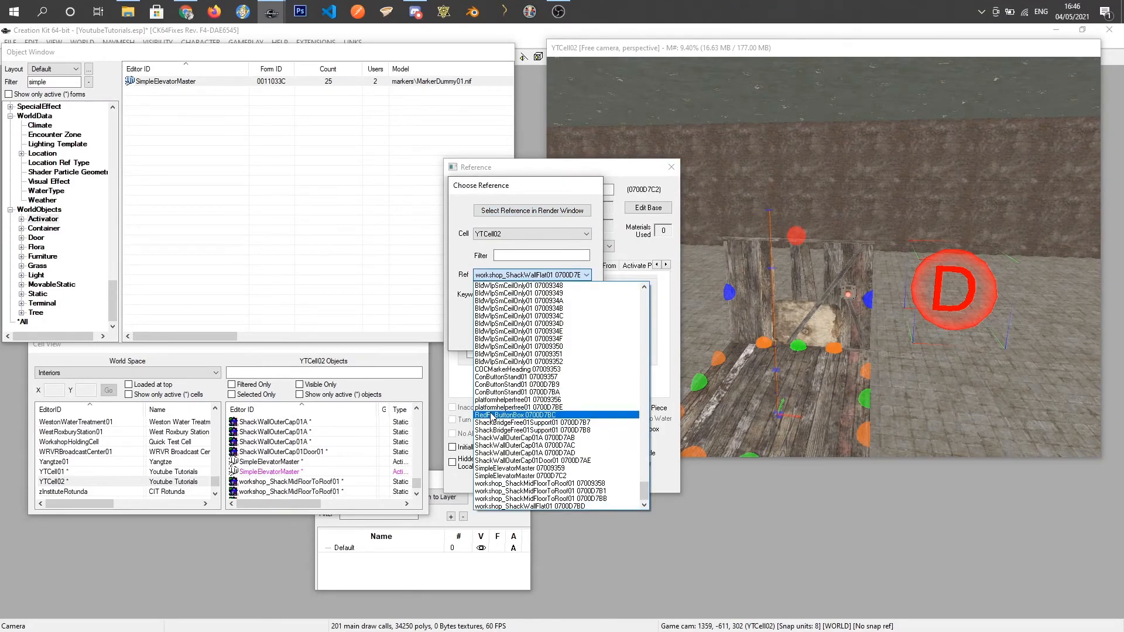
left_click(516, 415)
left_click(507, 293)
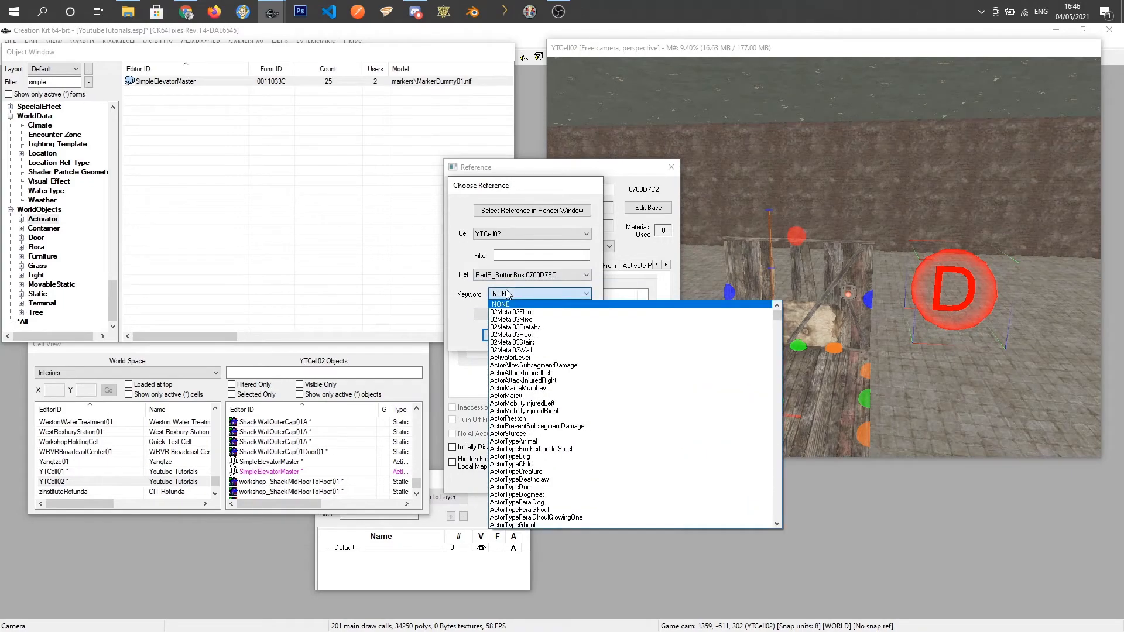
type("LinkCustom02")
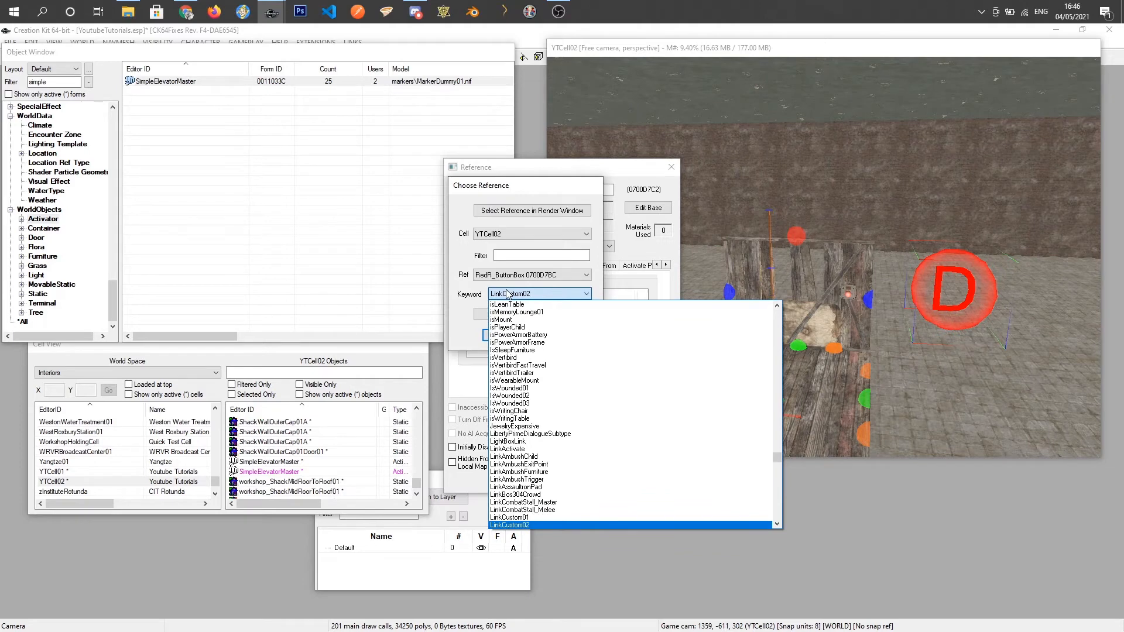
key("Return")
left_click(504, 335)
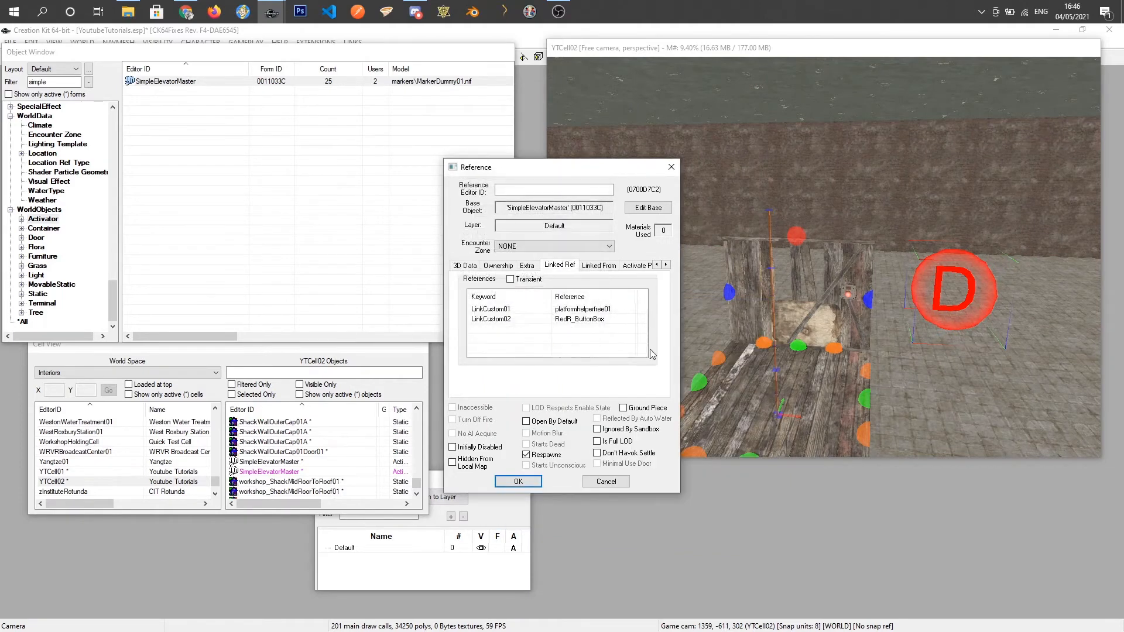
Link SimpleElevatorMaster to the floor piece workshop_ShackMidFloorToRoof01 with the keyword LinkCustom05 and accept the reference changes
right_click(554, 343)
left_click(578, 345)
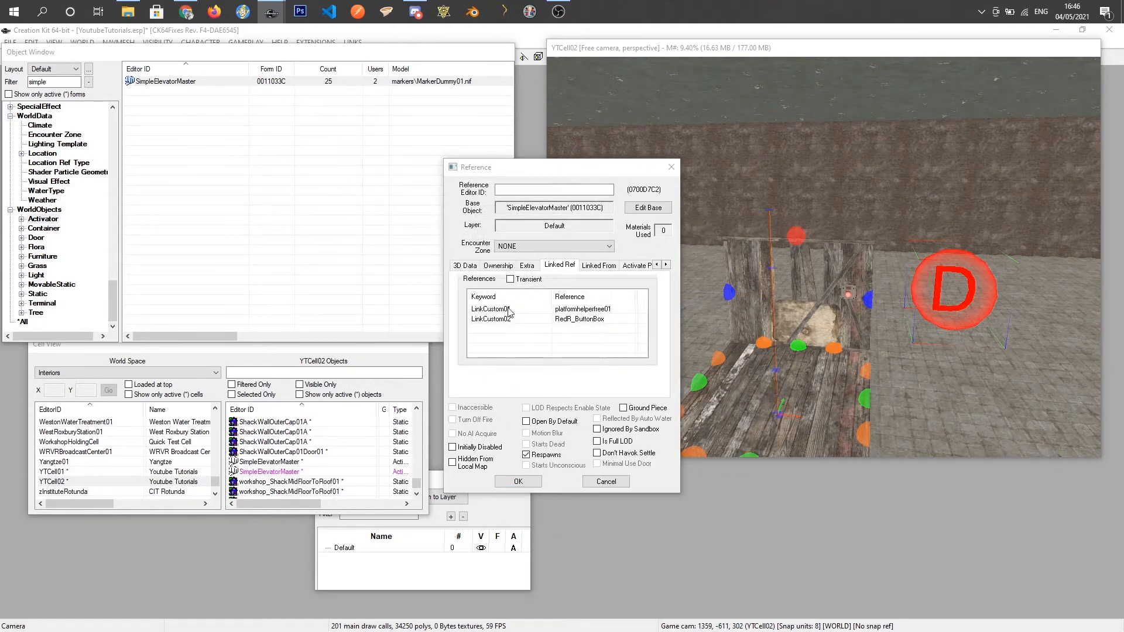
left_click(510, 211)
left_click(805, 415)
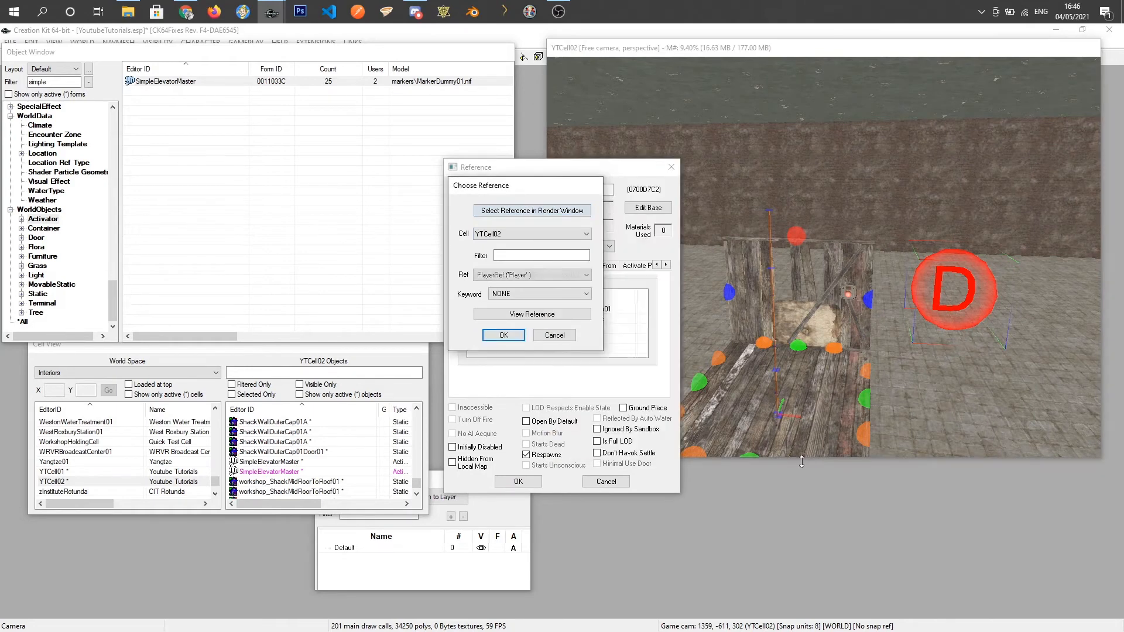
left_click(539, 294)
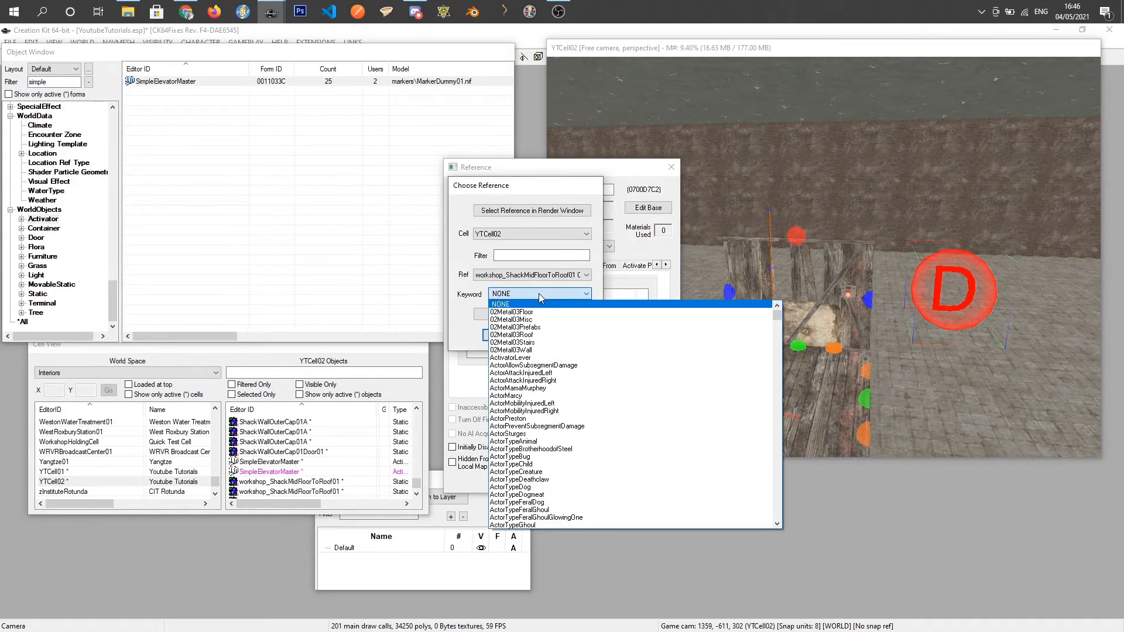
type("linkcu")
key("Down")
key("Down")
key("Down")
key("Down")
key("Return")
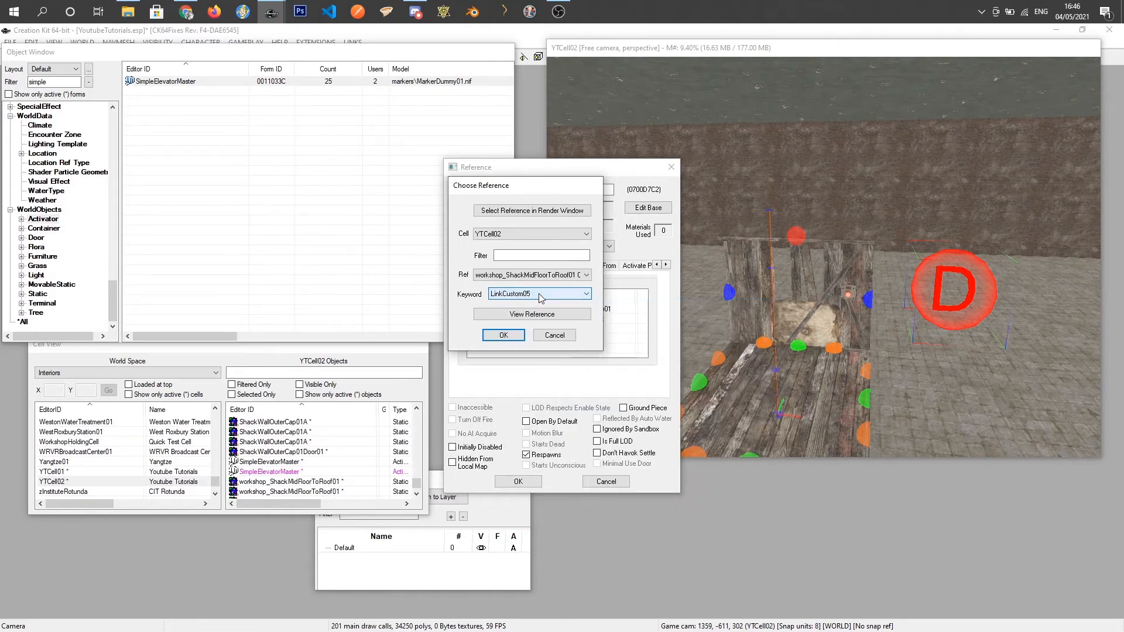
left_click(504, 336)
left_click(518, 480)
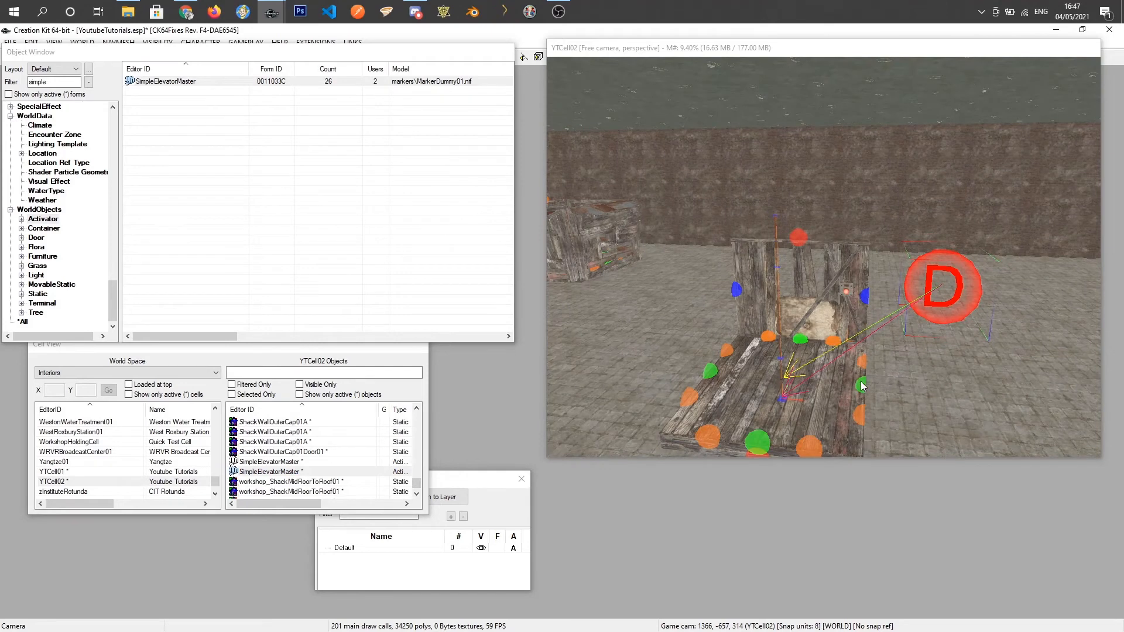
middle_click_drag(873, 372, 850, 350)
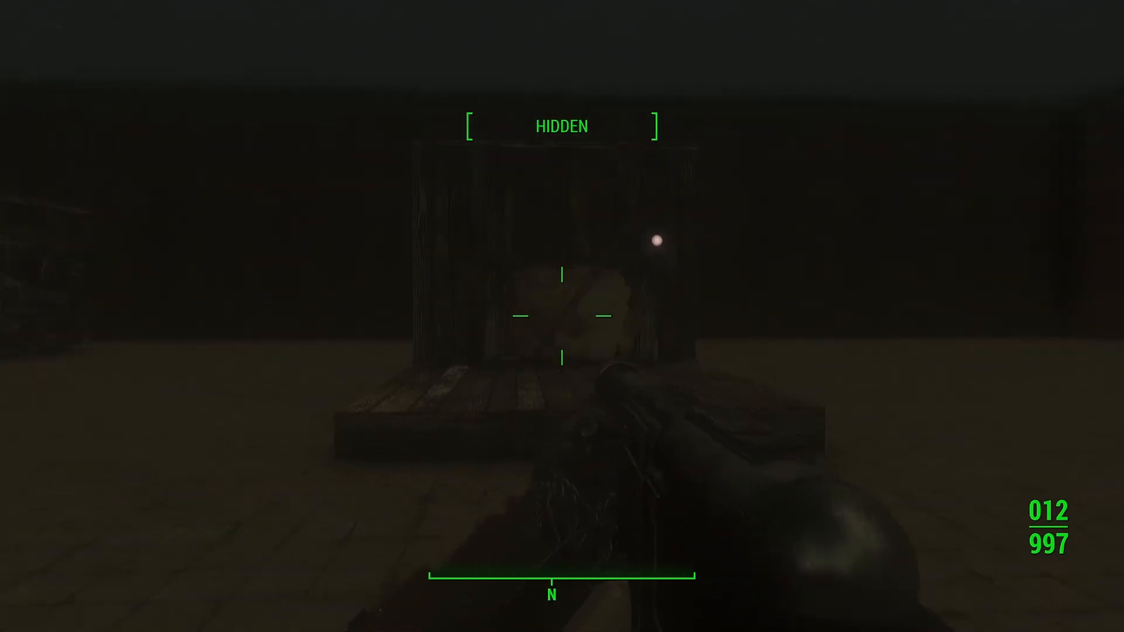
Switch to Fallout 4, walk onto the wooden platform and push its wall button to test the movement
key("w")
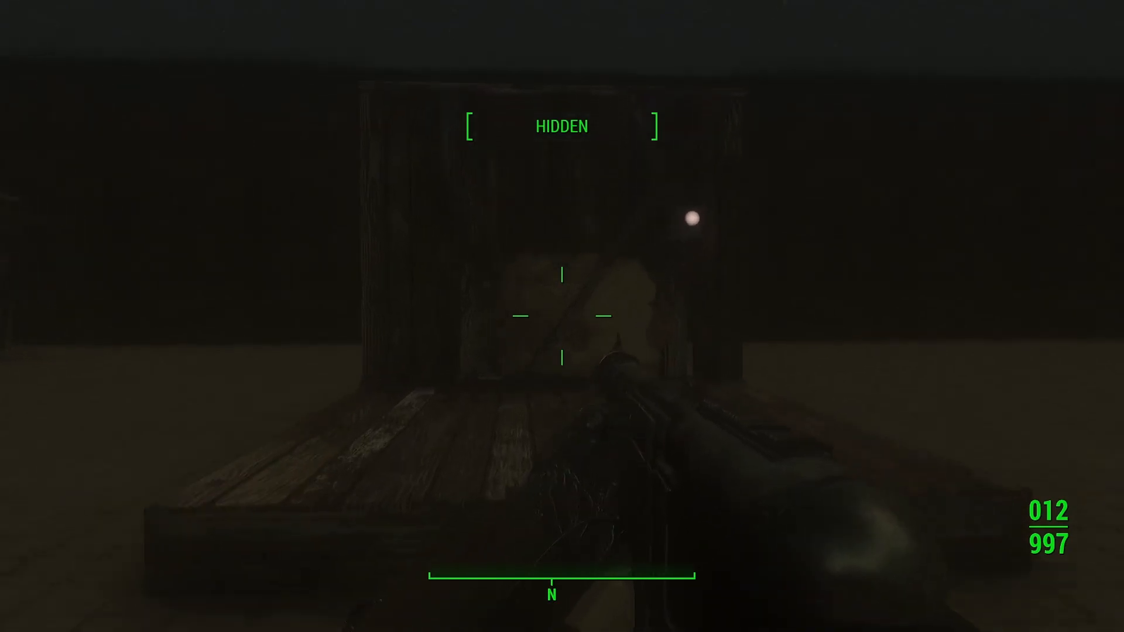
key("w")
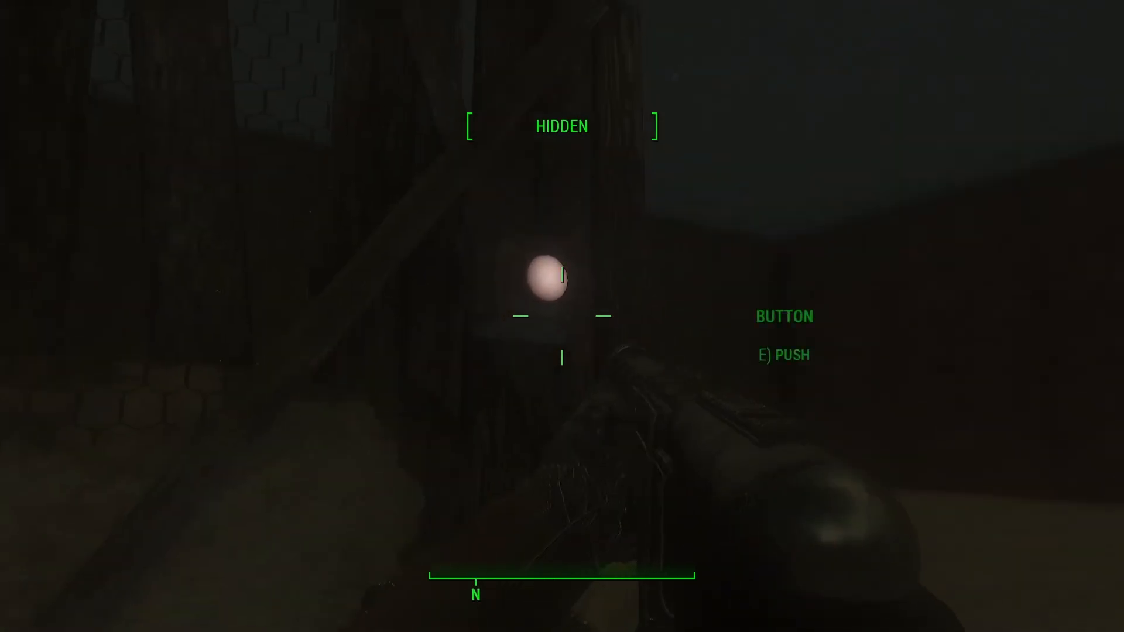
key("e")
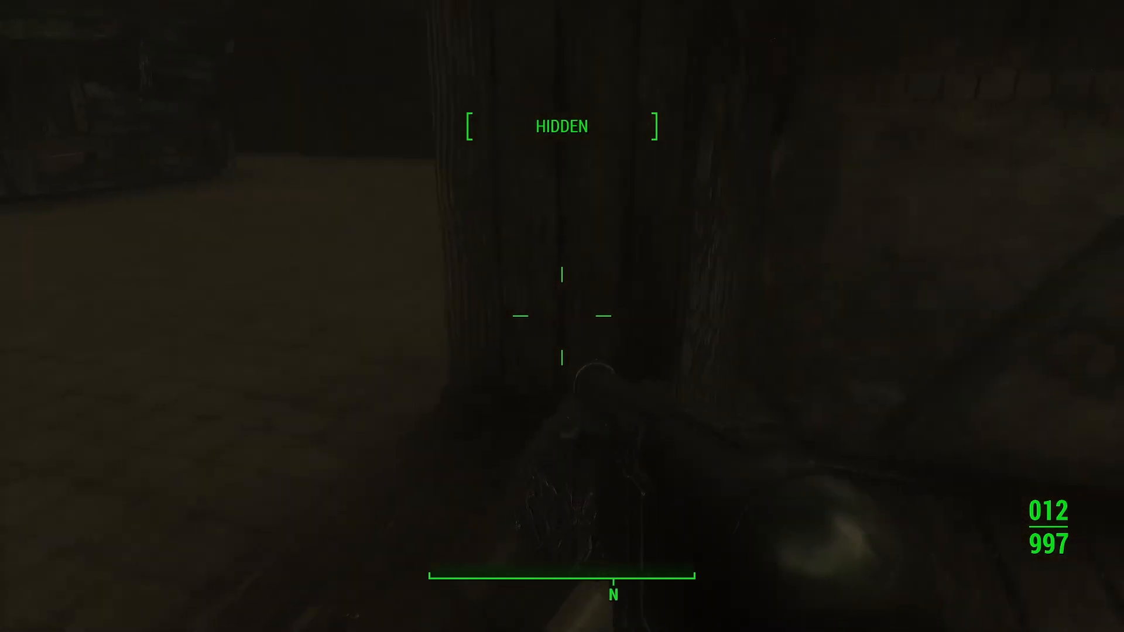
key("a")
key("s")
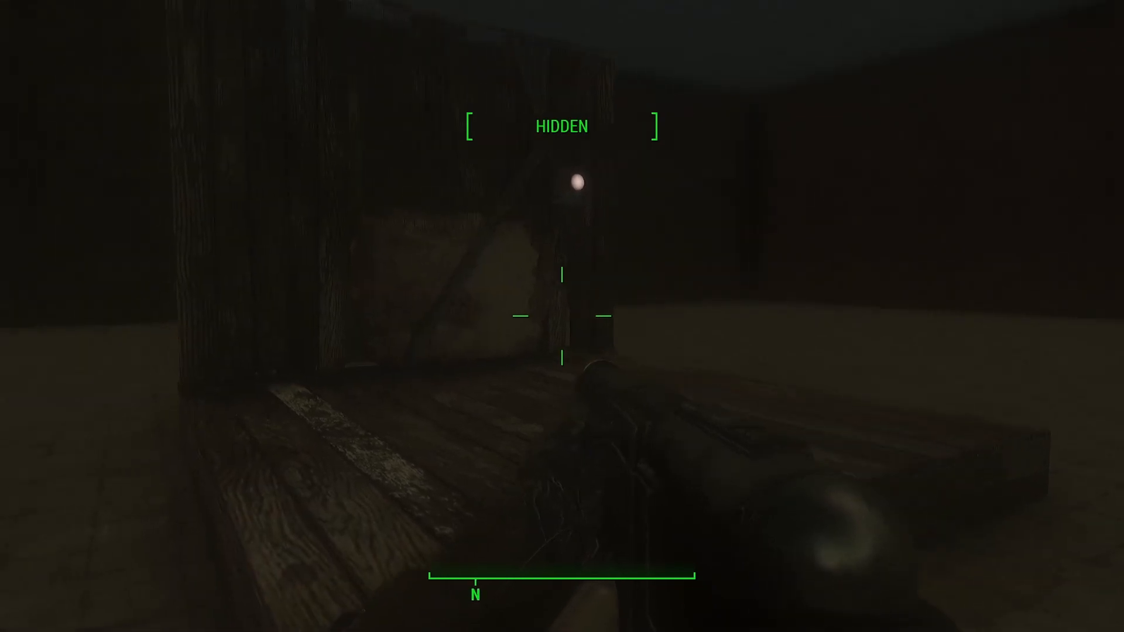
Walk from the platform to the roofed shack and face the red button on its stand
key("w")
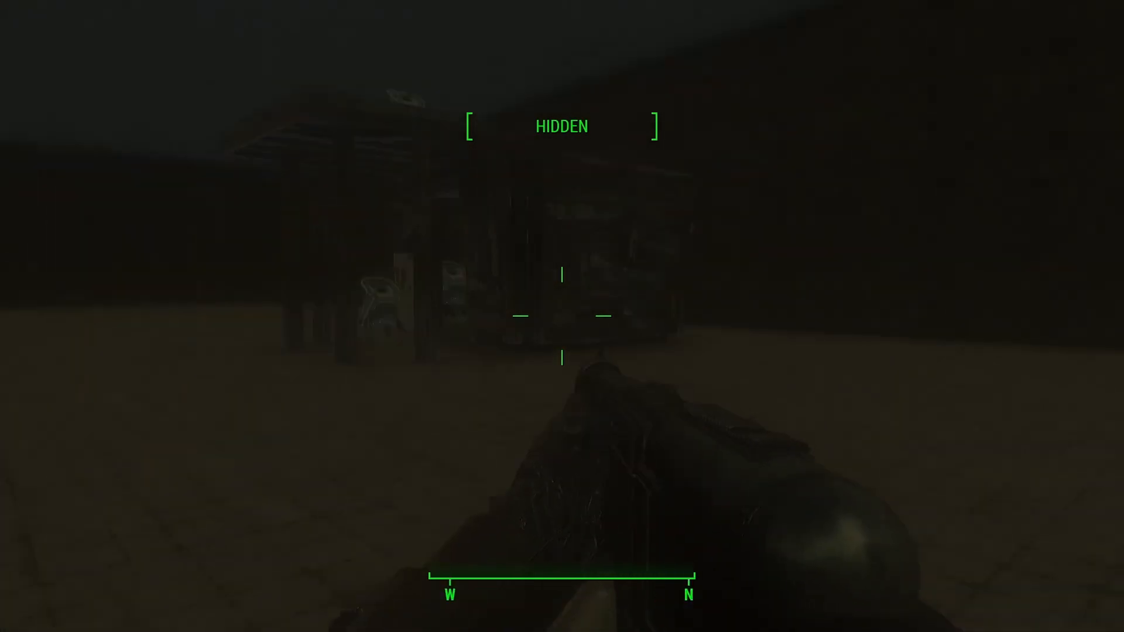
key("w")
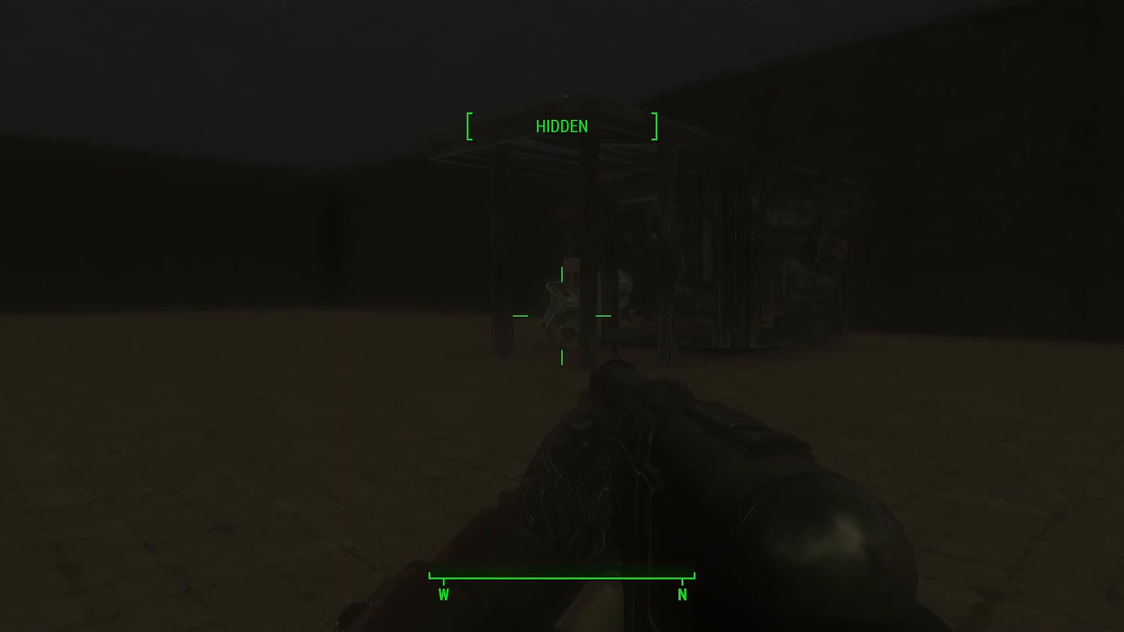
key("w")
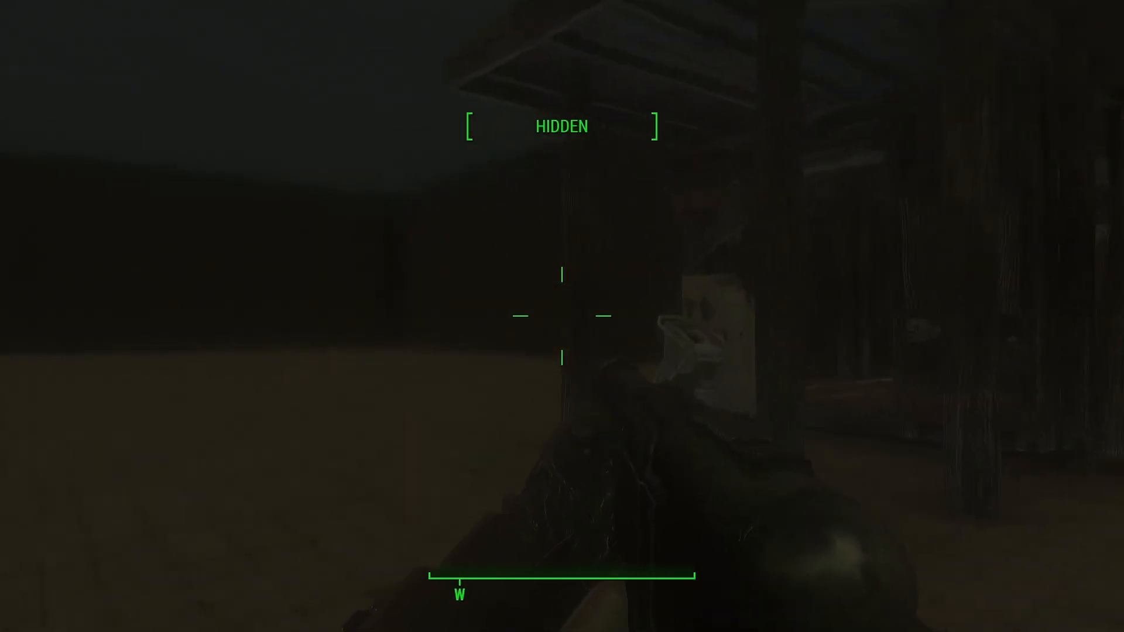
key("w")
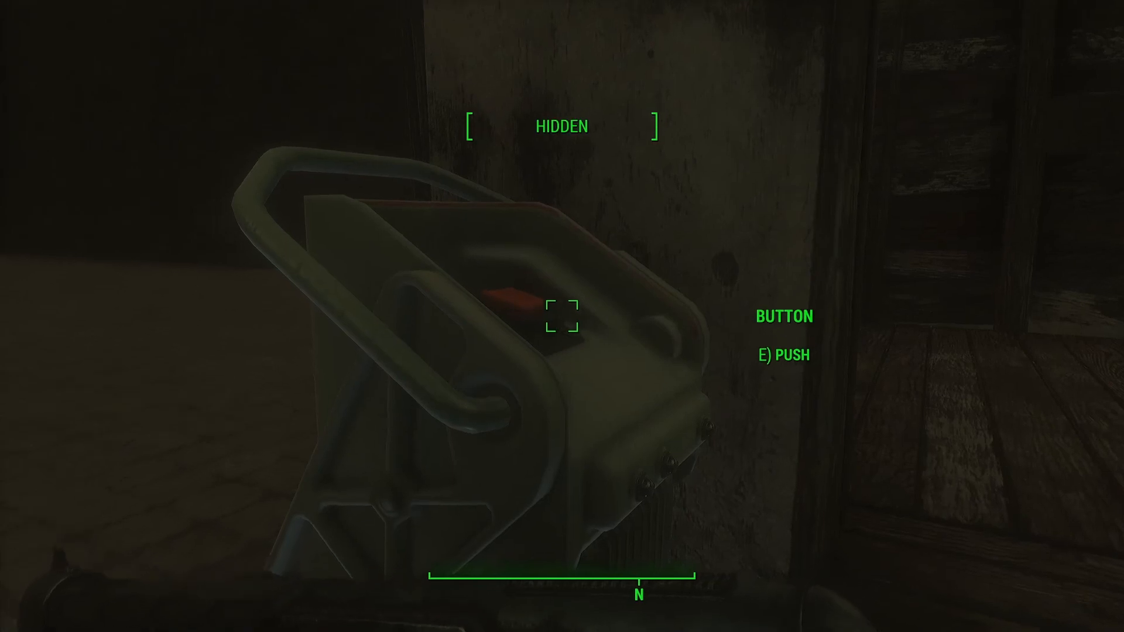
key("d")
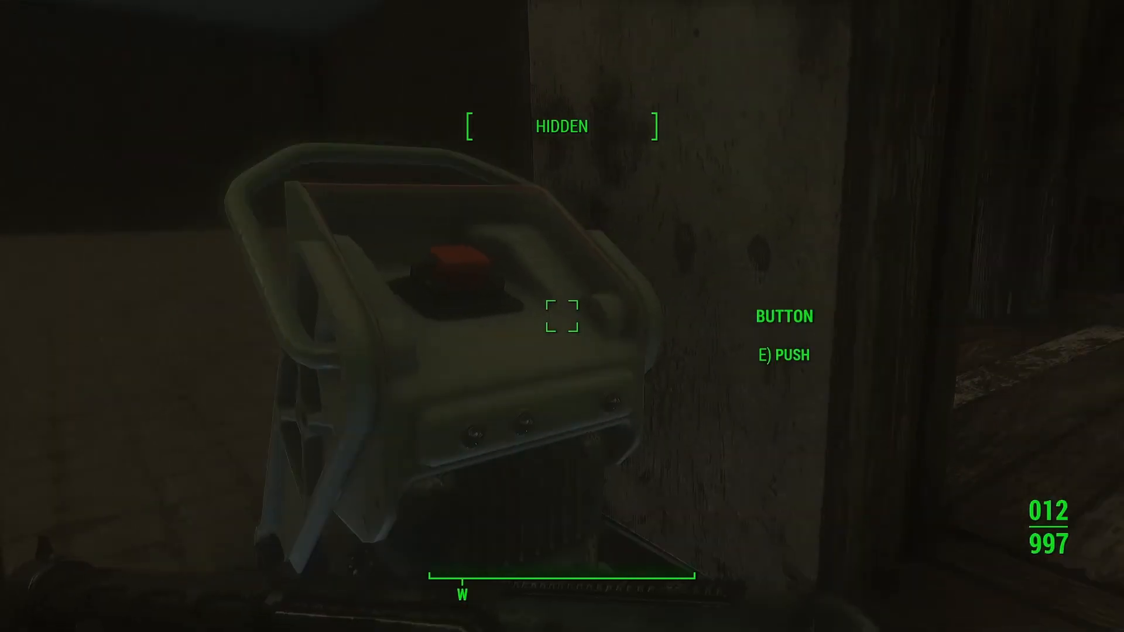